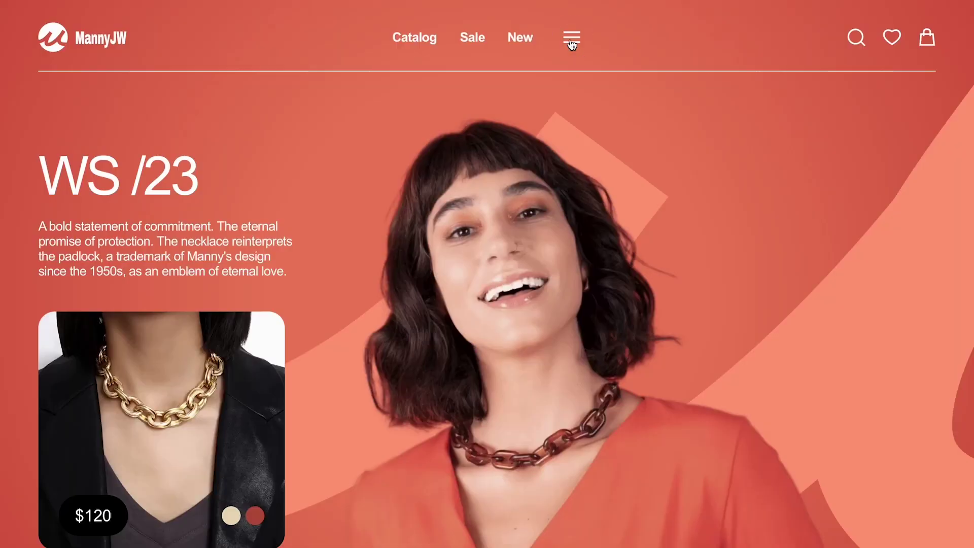
Step: Demo the sample sites' pop-up menus: a full-width menu and the furniture site's Product submenu
{"action": "left_click", "coordinate": [571, 41]}
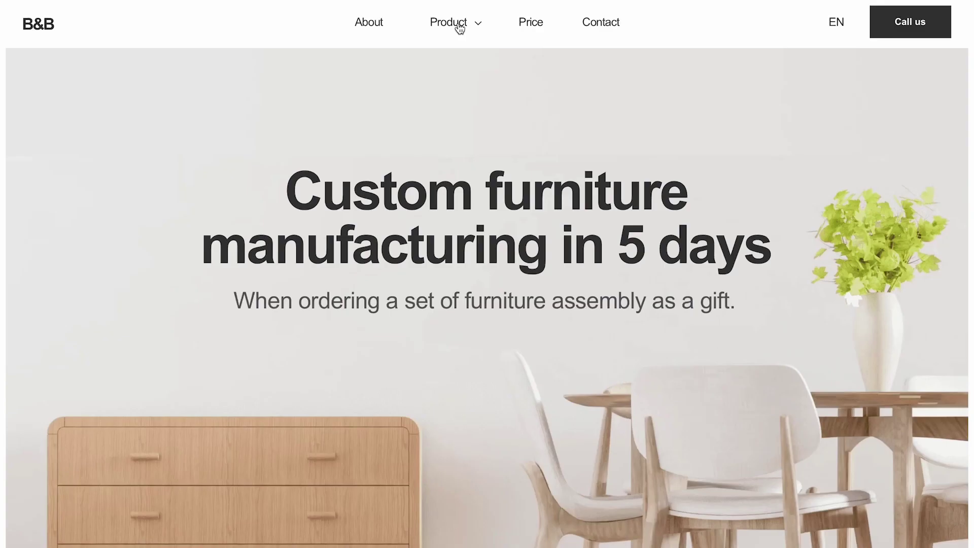
{"action": "left_click", "coordinate": [456, 24]}
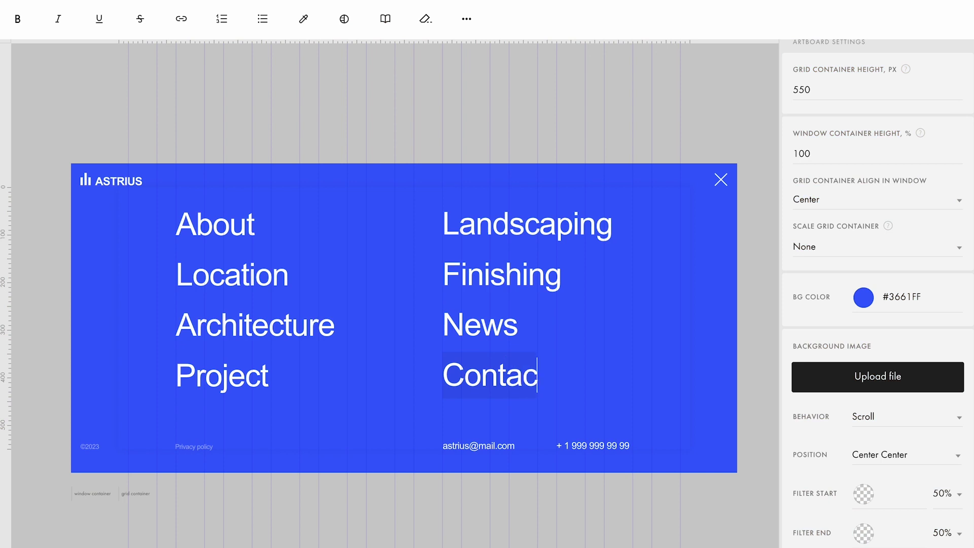
Step: Finish the last menu link as 'Contacts' and add the T1093 Pop-up: Zero Block from Other
{"action": "type", "text": "s"}
{"action": "left_click", "coordinate": [621, 128]}
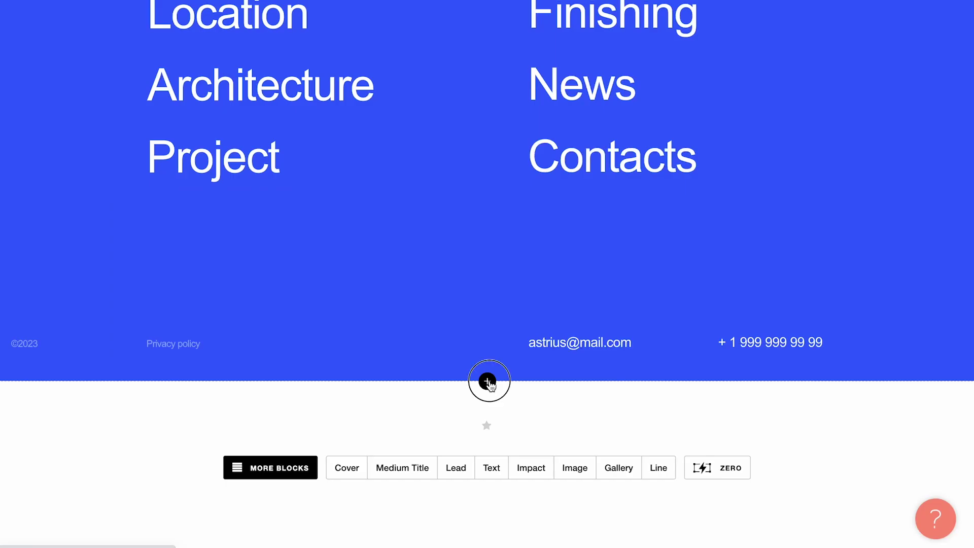
{"action": "left_click", "coordinate": [488, 381]}
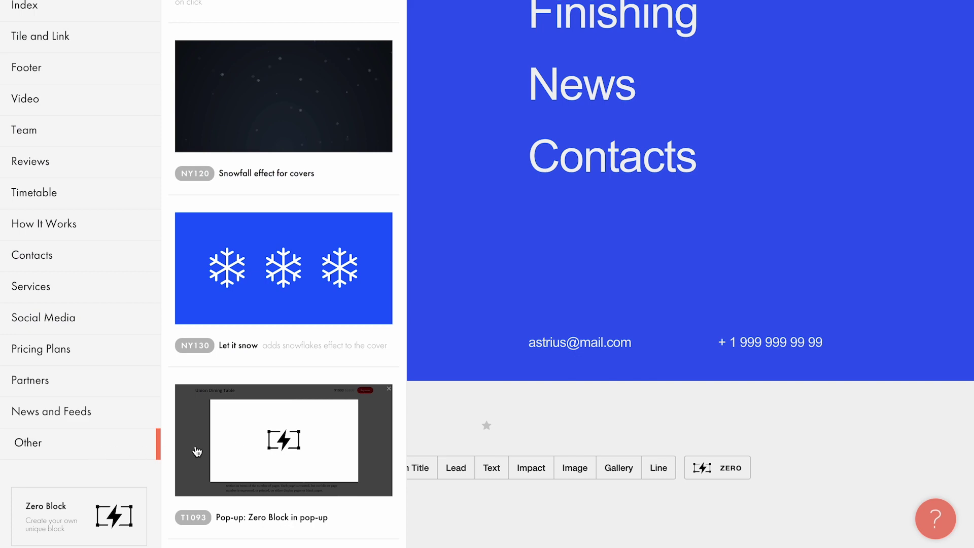
{"action": "left_click", "coordinate": [290, 443]}
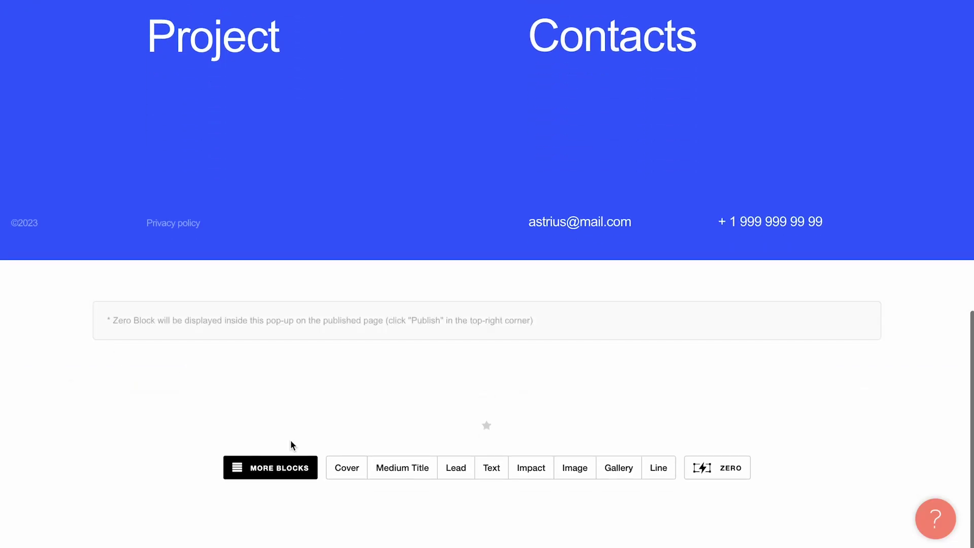
Step: In the pop-up's Content, choose the blue ASTRIUS menu block (ID 636808239) as its Zero Block
{"action": "left_click", "coordinate": [174, 286]}
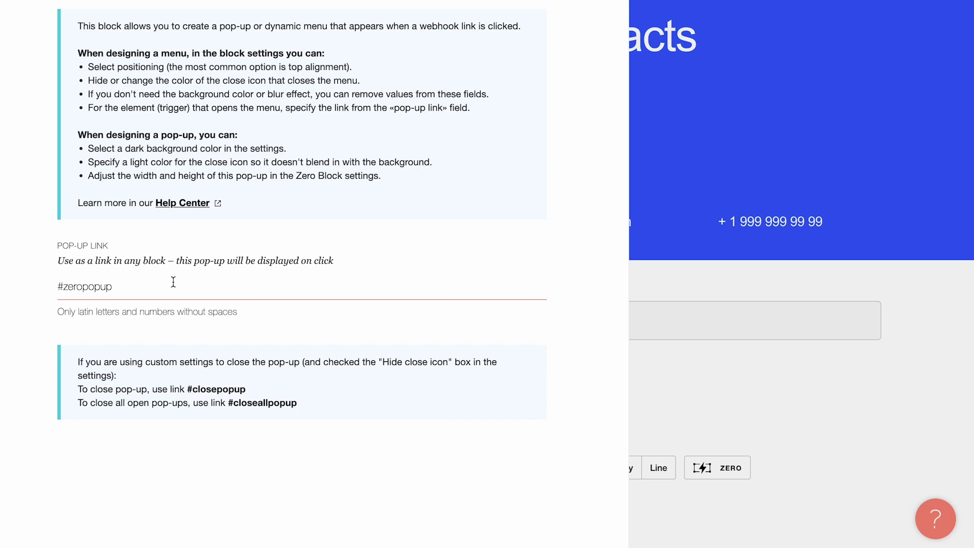
{"action": "left_click", "coordinate": [133, 265]}
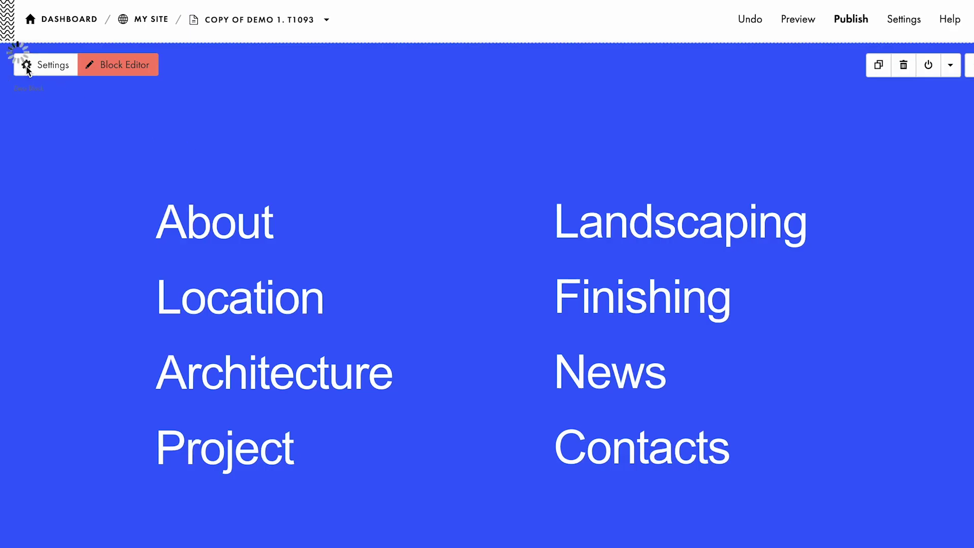
{"action": "left_click", "coordinate": [23, 64]}
{"action": "left_click", "coordinate": [145, 155]}
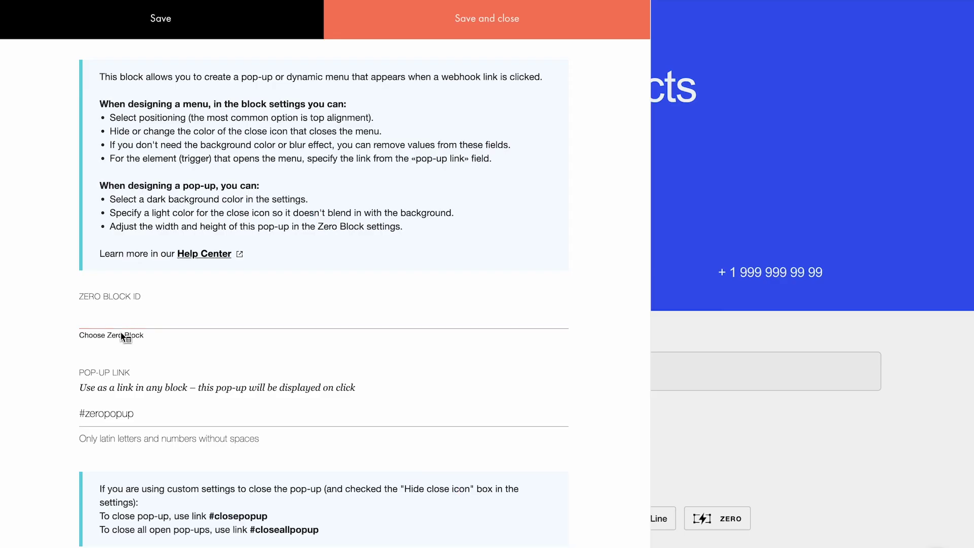
{"action": "left_click", "coordinate": [124, 336]}
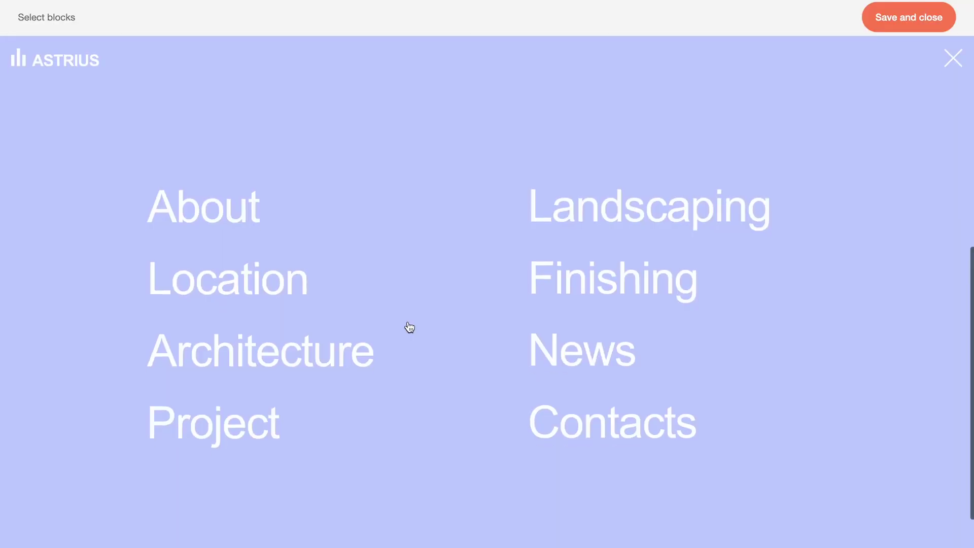
{"action": "left_click", "coordinate": [451, 296]}
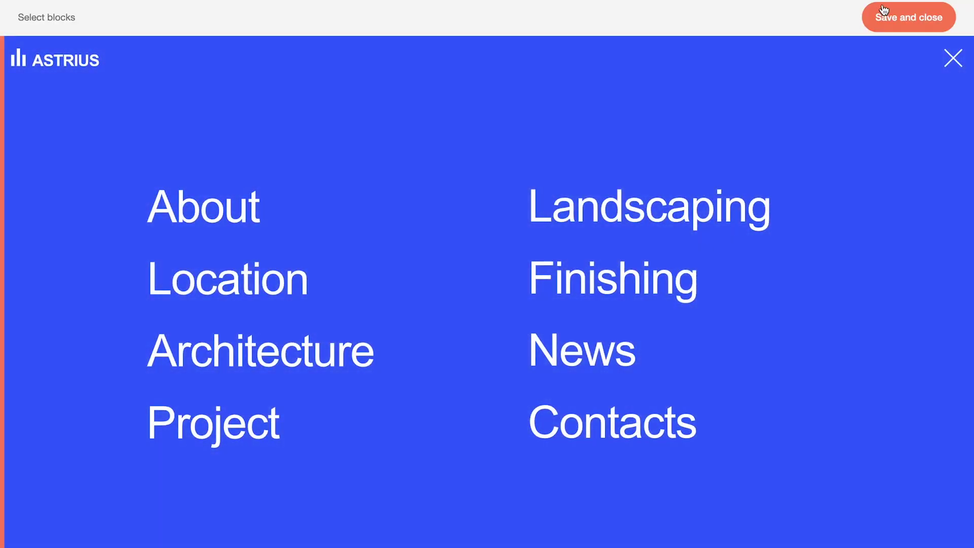
Step: Try #menu1 as the pop-up link, revert to #zeropopup, and select it for copying
{"action": "left_click", "coordinate": [884, 10]}
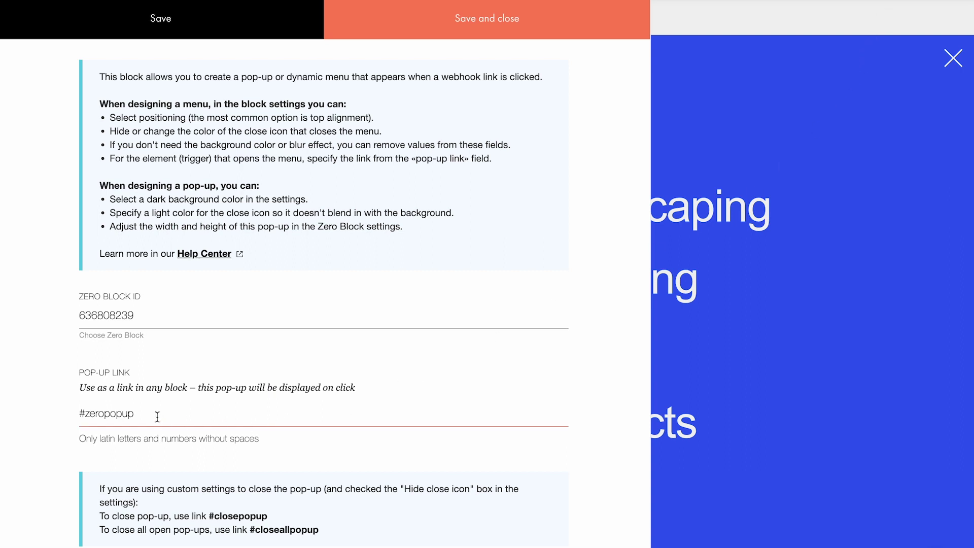
{"action": "left_click_drag", "start_coordinate": [156, 416], "coordinate": [70, 418]}
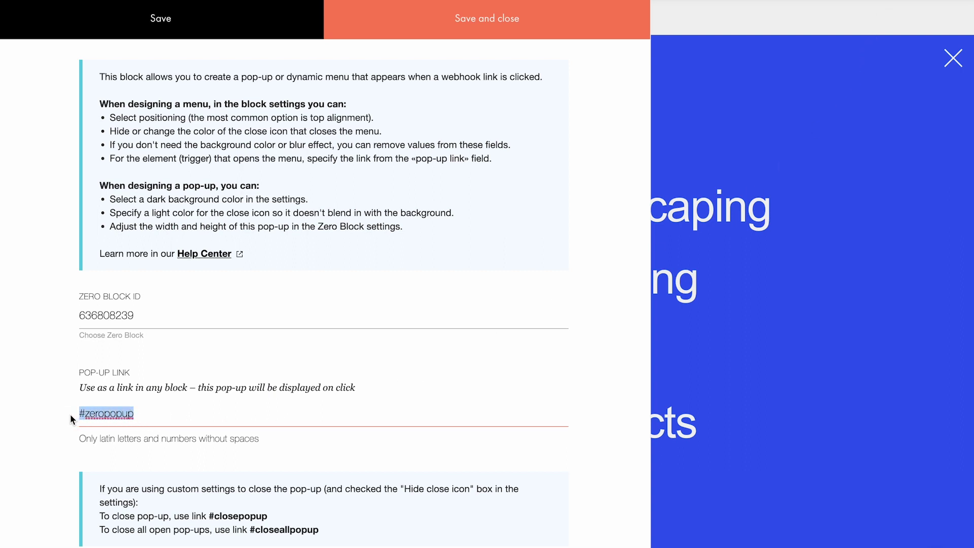
{"action": "left_click", "coordinate": [136, 414]}
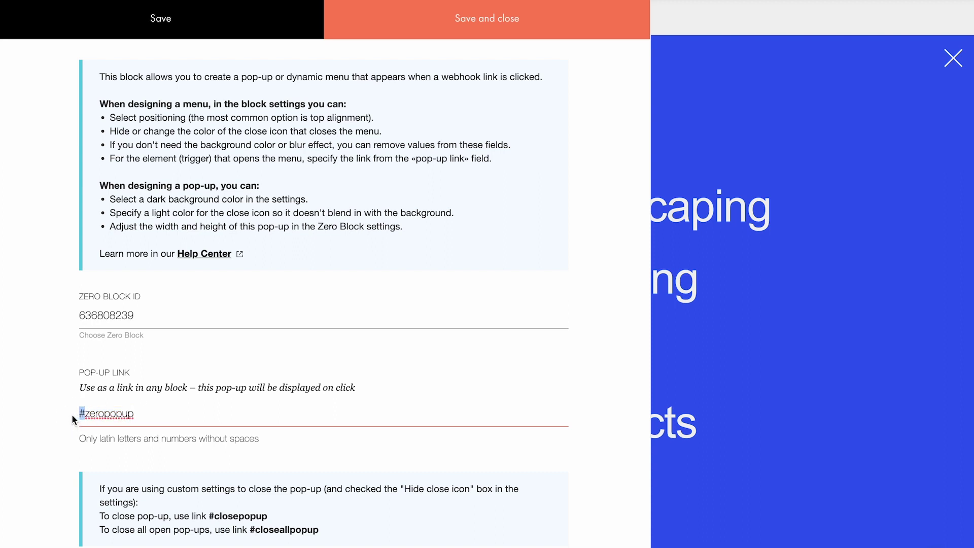
{"action": "left_click_drag", "start_coordinate": [73, 415], "coordinate": [158, 413]}
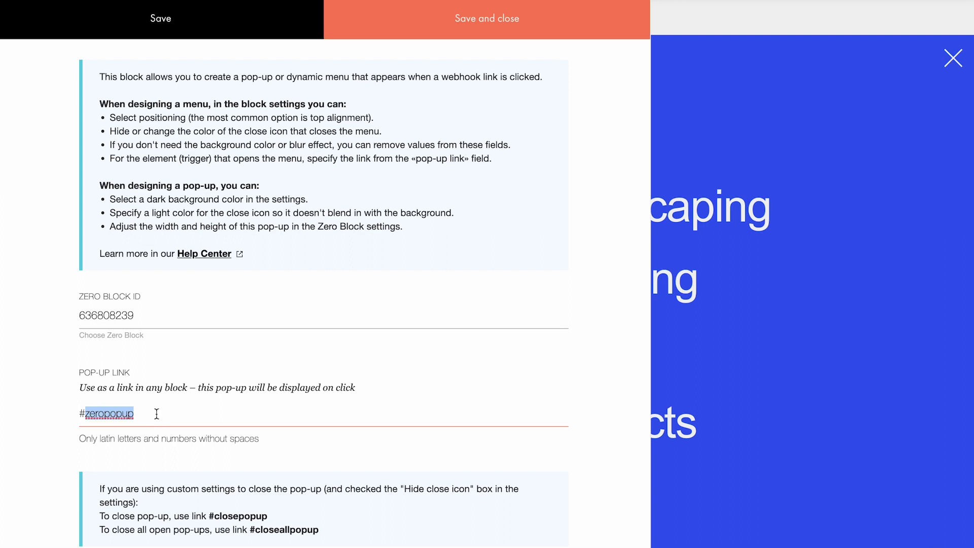
{"action": "type", "text": "menu1"}
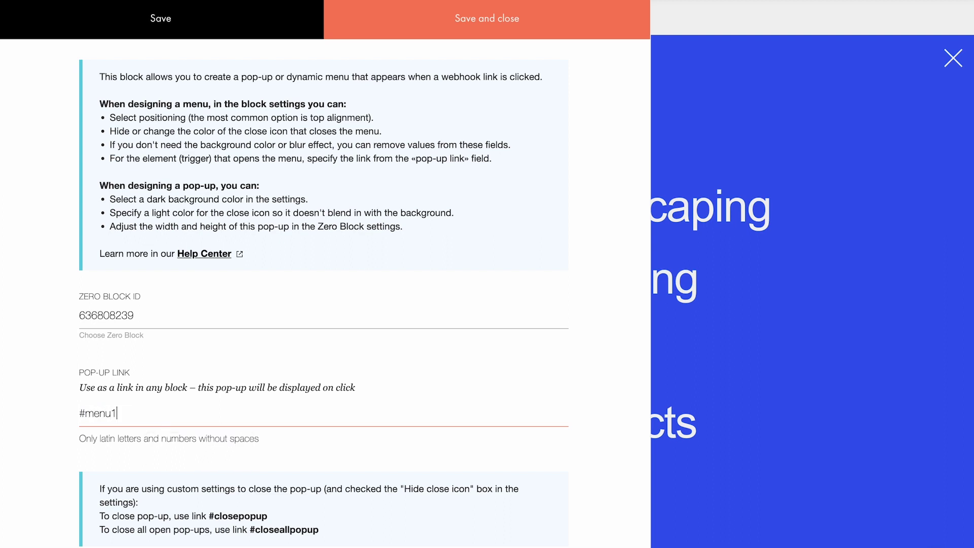
{"action": "key", "text": "ctrl+z"}
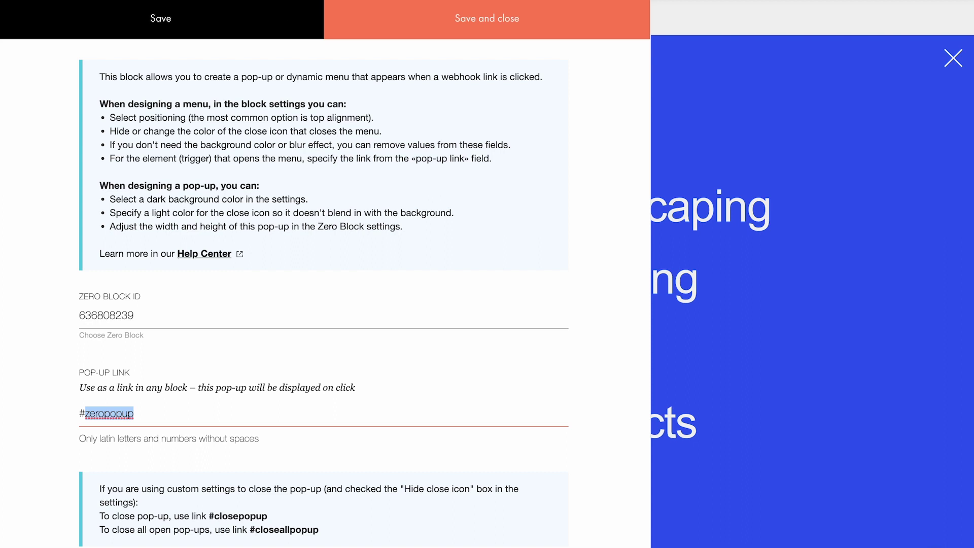
{"action": "left_click", "coordinate": [161, 415]}
{"action": "left_click_drag", "start_coordinate": [138, 414], "coordinate": [58, 418]}
{"action": "key", "text": "ctrl+c"}
Step: Paste #zeropopup into the link URL of the header's menu button
{"action": "left_click", "coordinate": [460, 20]}
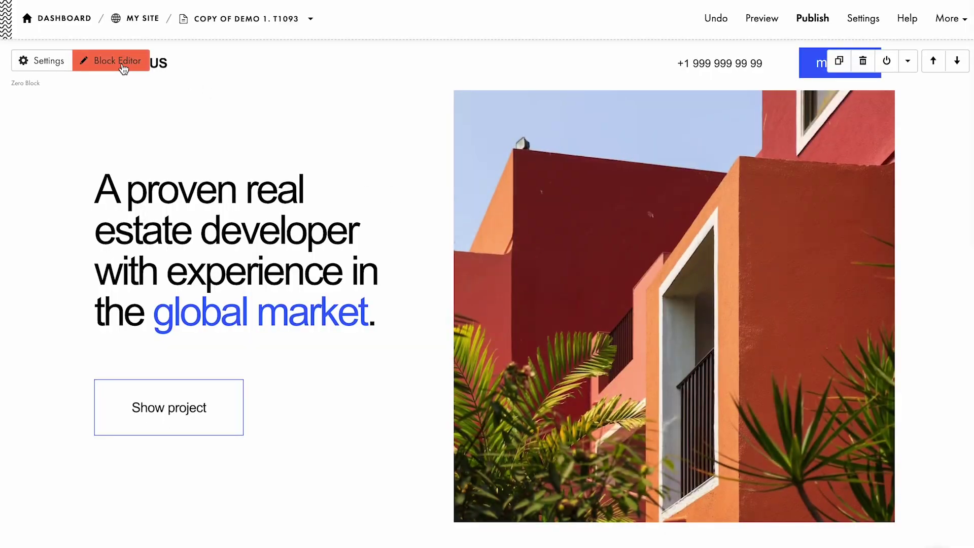
{"action": "left_click", "coordinate": [122, 68]}
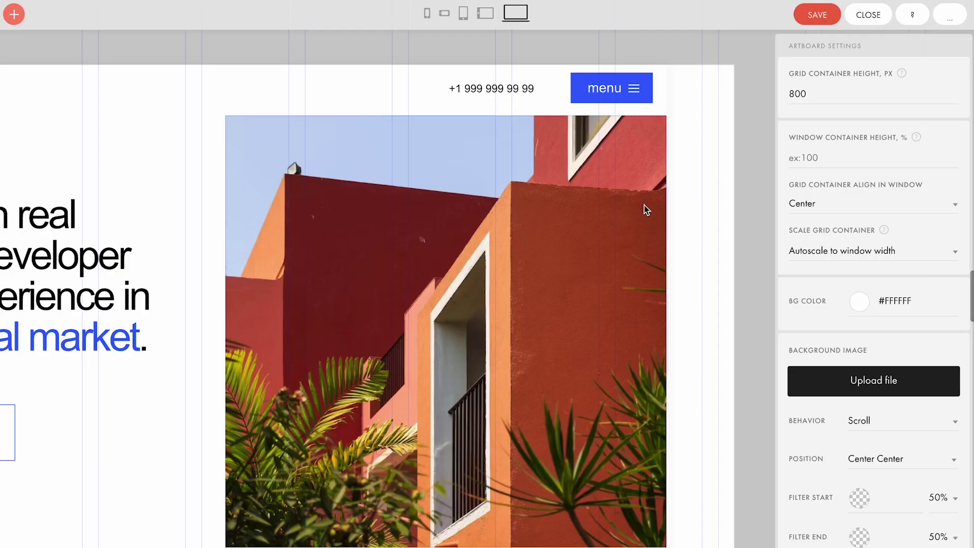
{"action": "left_click", "coordinate": [618, 95]}
{"action": "scroll", "coordinate": [861, 204], "scroll_direction": "down", "scroll_amount": 6}
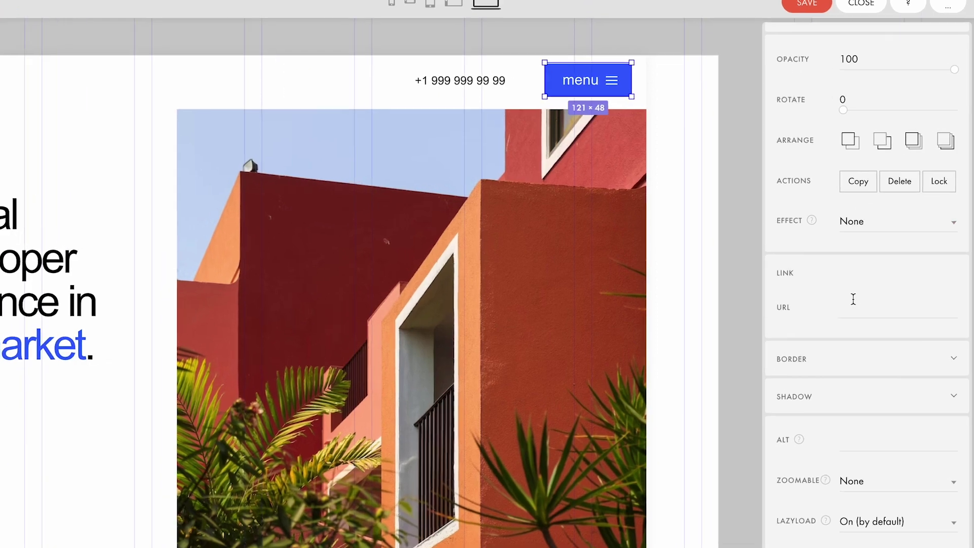
{"action": "left_click", "coordinate": [853, 304]}
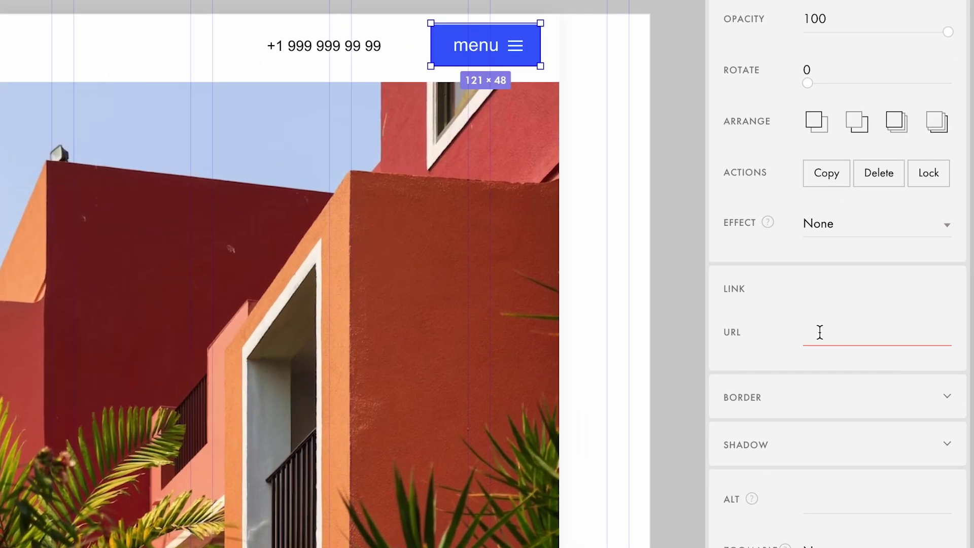
{"action": "key", "text": "ctrl+v"}
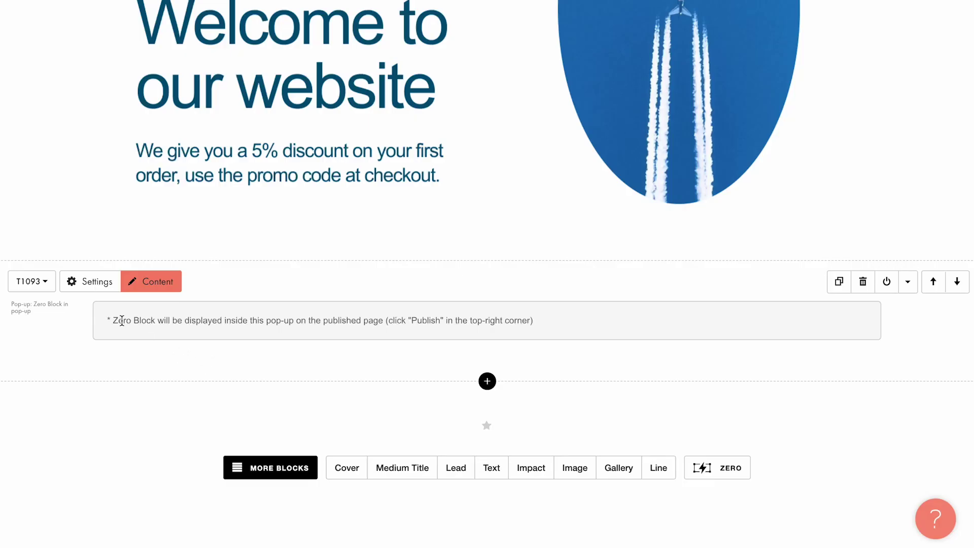
Step: Tick 'Open pop-up after page loading' in the welcome pop-up block's settings
{"action": "left_click", "coordinate": [82, 281]}
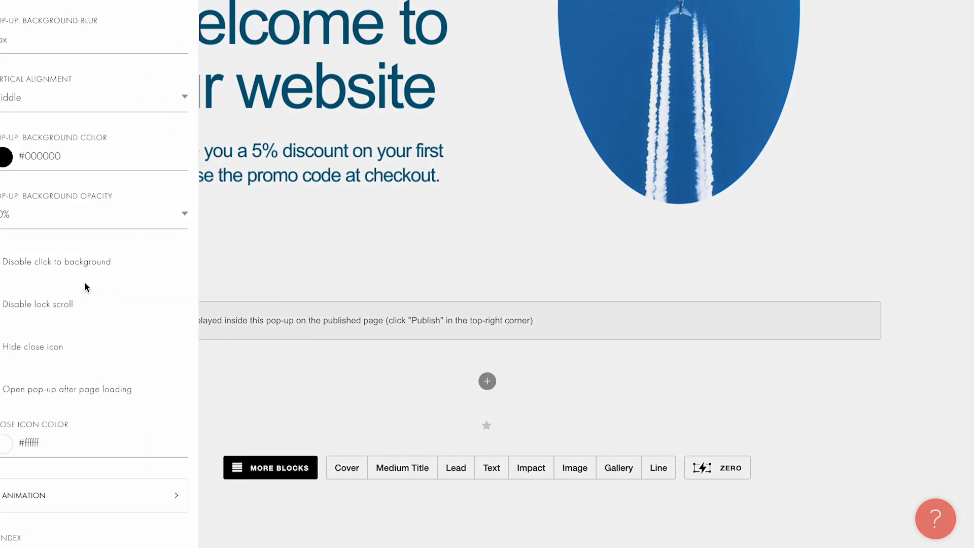
{"action": "left_click", "coordinate": [12, 388]}
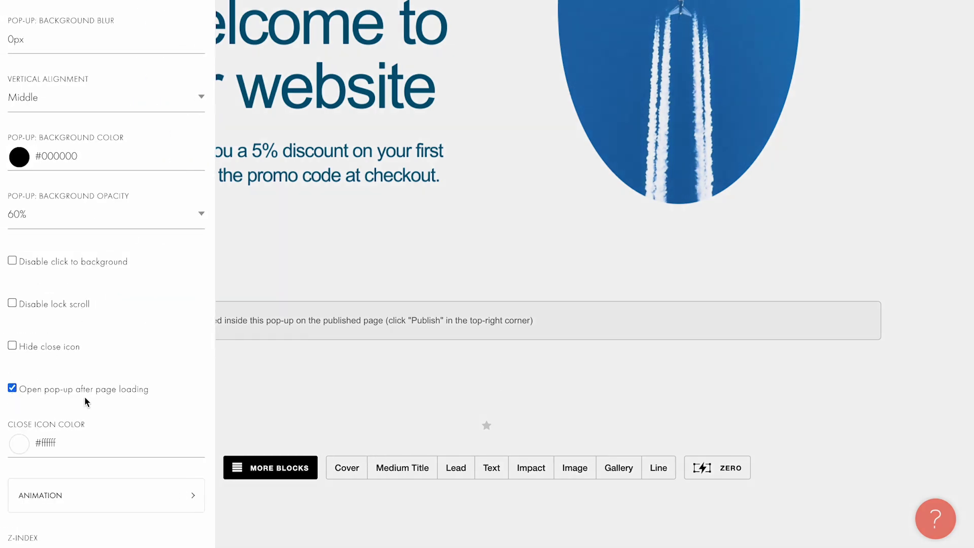
{"action": "key", "text": "Escape"}
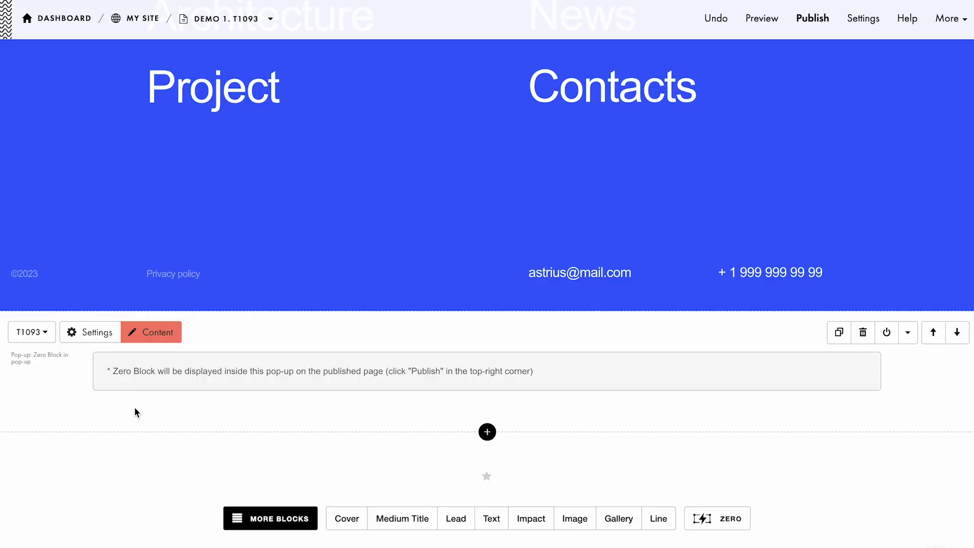
Step: Expand the Animation options in the T1093 menu pop-up's settings, showing the Fade In appear effect
{"action": "left_click", "coordinate": [96, 333]}
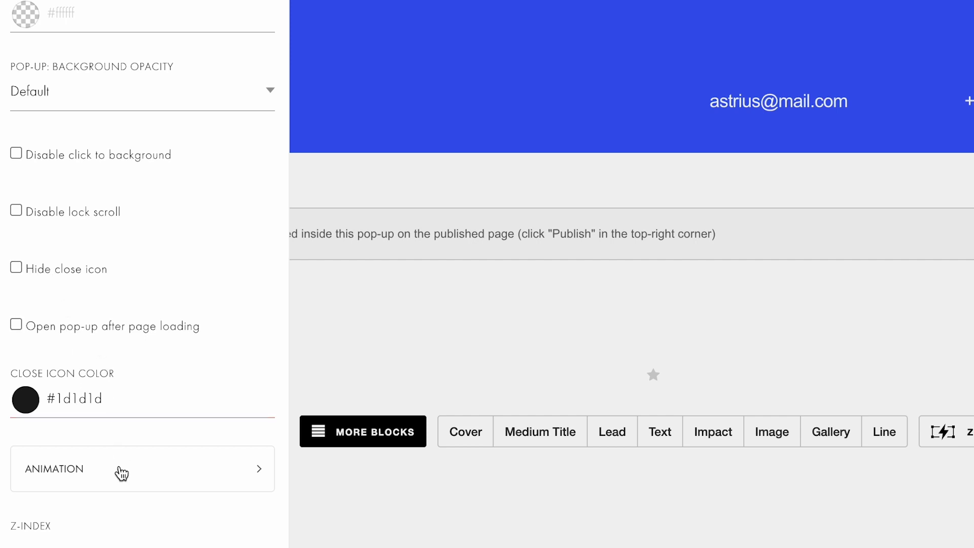
{"action": "left_click", "coordinate": [121, 472]}
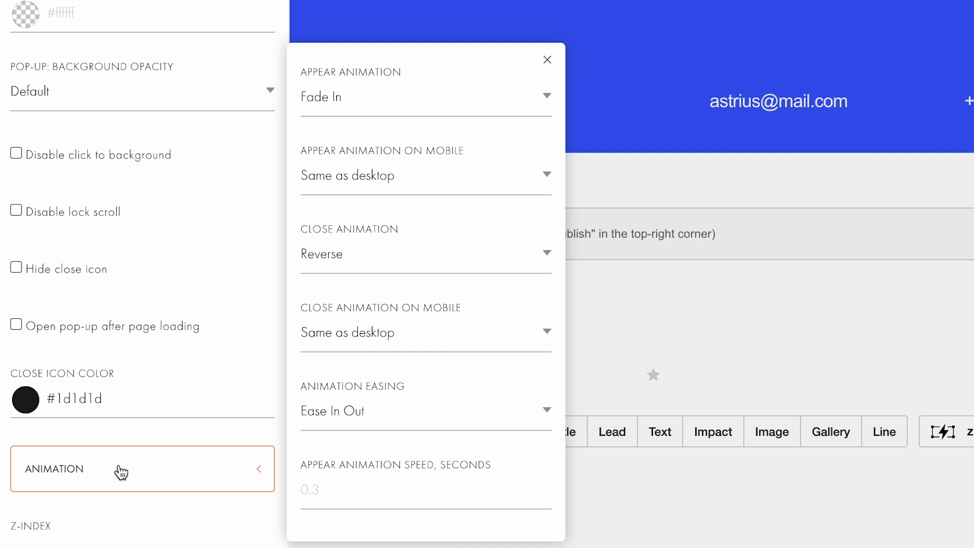
Step: Set the appear animation to Appear from right, and Appear from top on mobile
{"action": "left_click", "coordinate": [455, 103]}
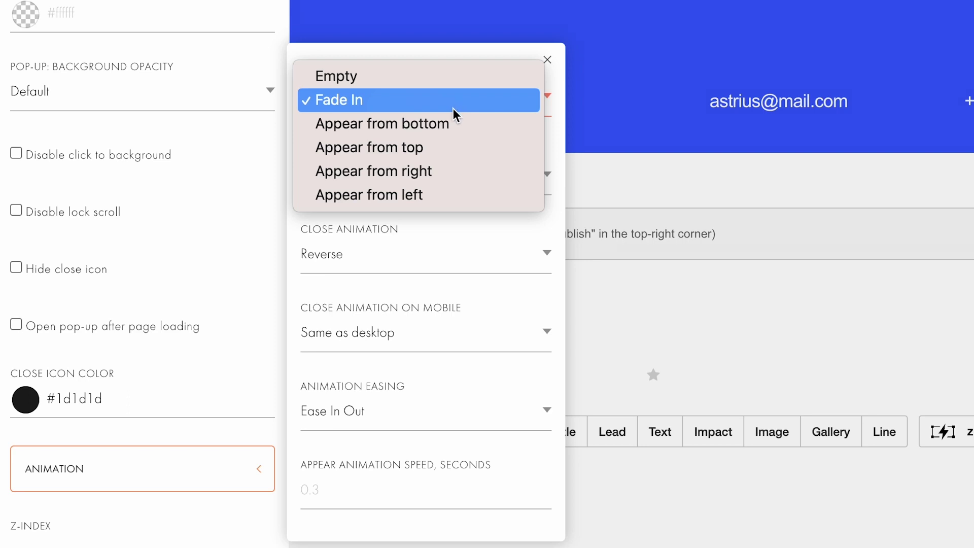
{"action": "left_click", "coordinate": [448, 176]}
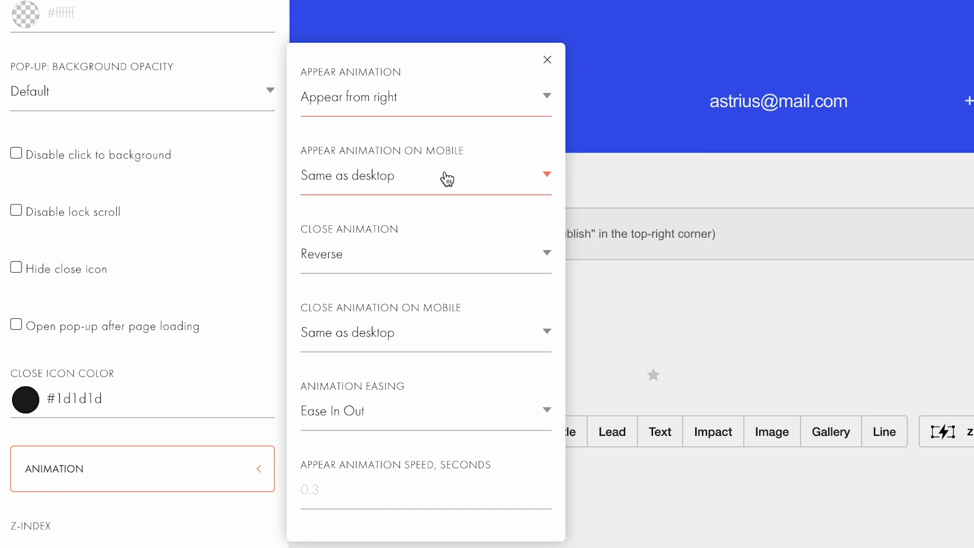
{"action": "left_click", "coordinate": [447, 178]}
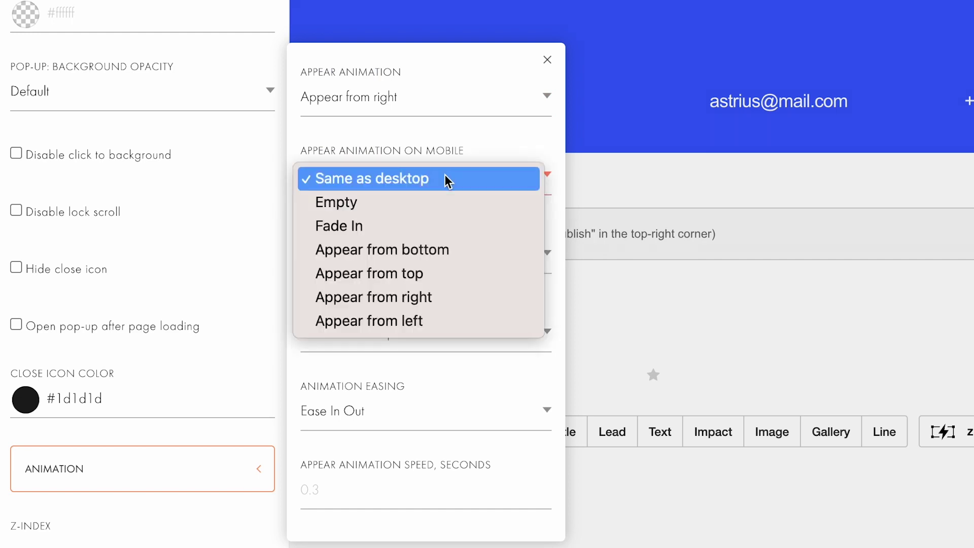
{"action": "left_click", "coordinate": [435, 273]}
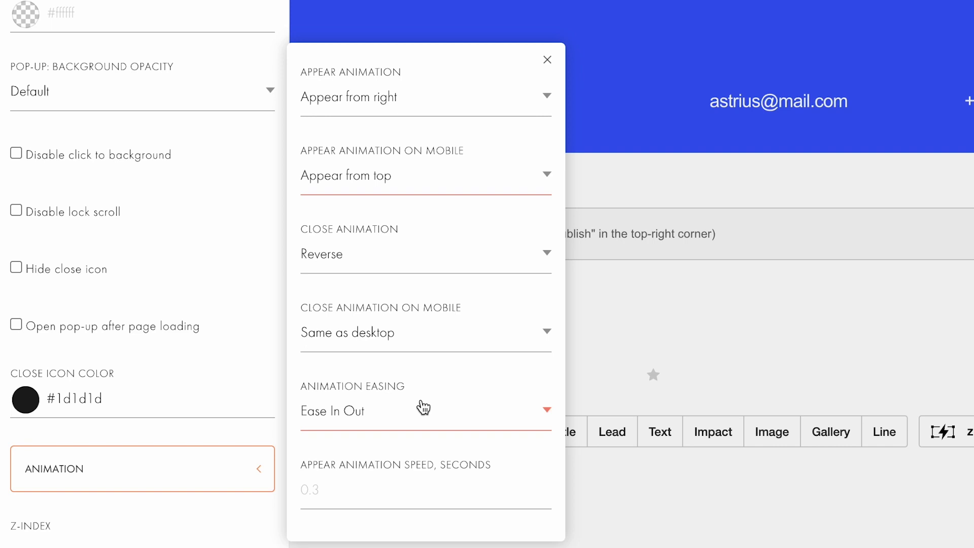
Step: Set the animation easing to Quart: Ease In Out and the speed to 0.6 seconds
{"action": "left_click", "coordinate": [421, 405]}
{"action": "scroll", "coordinate": [421, 406], "scroll_direction": "down", "scroll_amount": 1}
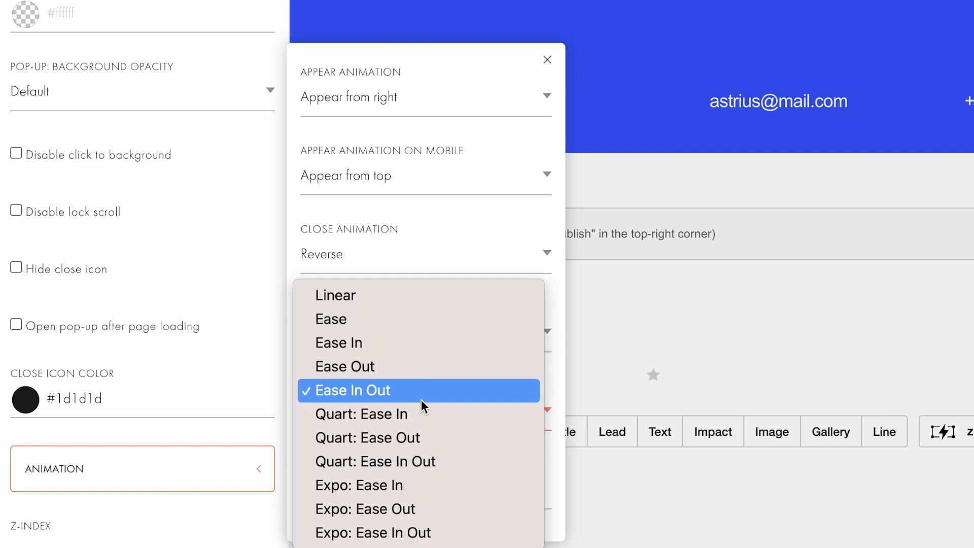
{"action": "left_click", "coordinate": [415, 461]}
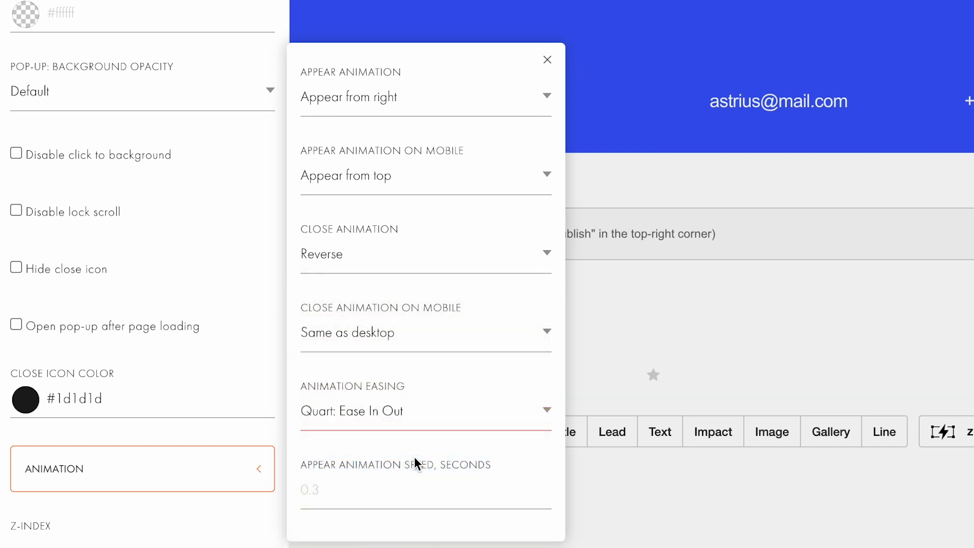
{"action": "left_click", "coordinate": [390, 485]}
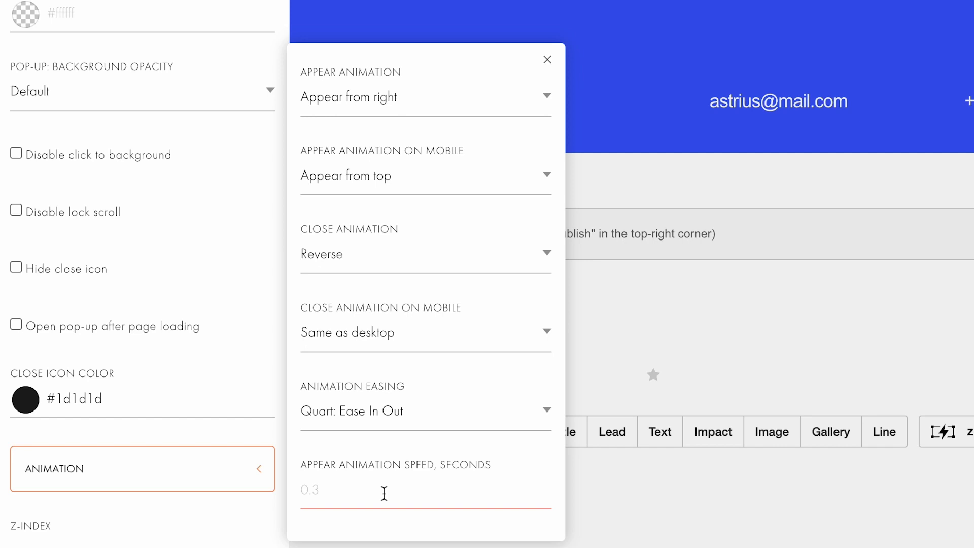
{"action": "type", "text": "0"}
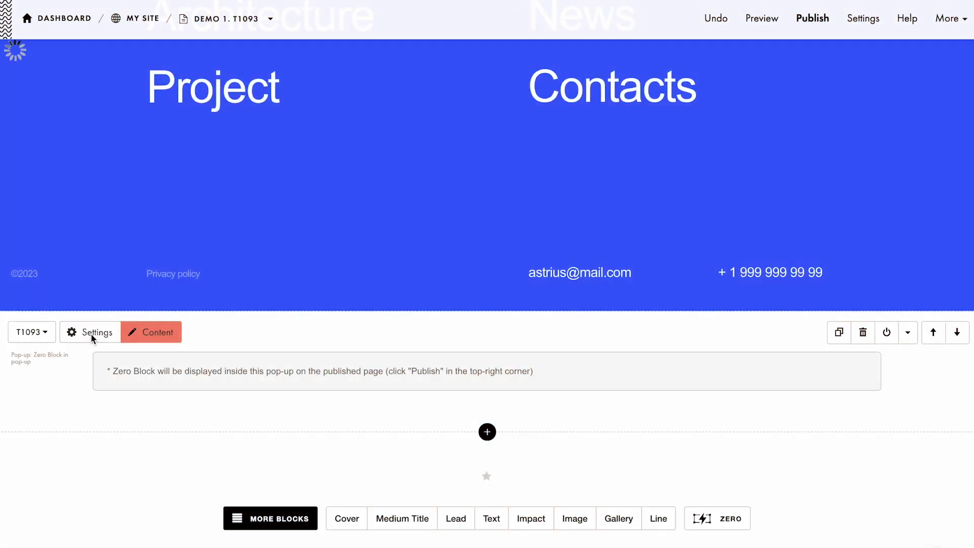
Step: Tick Hide close icon in the pop-up's settings and save
{"action": "left_click", "coordinate": [91, 333]}
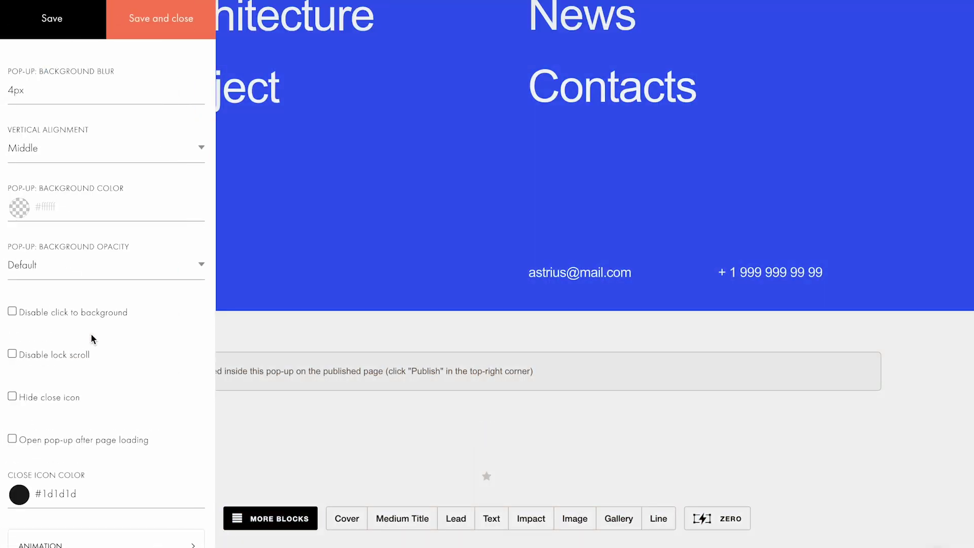
{"action": "left_click", "coordinate": [14, 398]}
{"action": "left_click", "coordinate": [152, 36]}
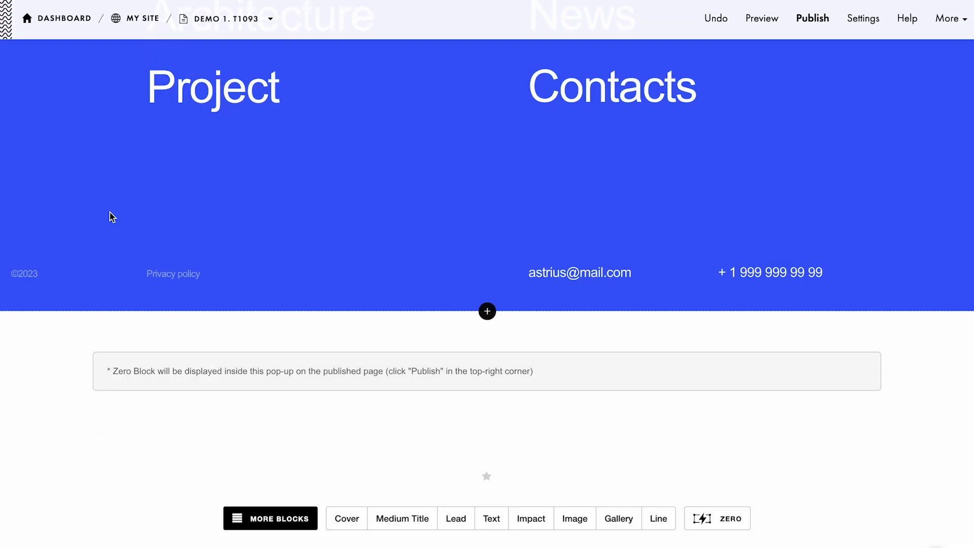
Step: Select the #closepopup link in the pop-up's Content settings, then save and close
{"action": "left_click", "coordinate": [137, 333]}
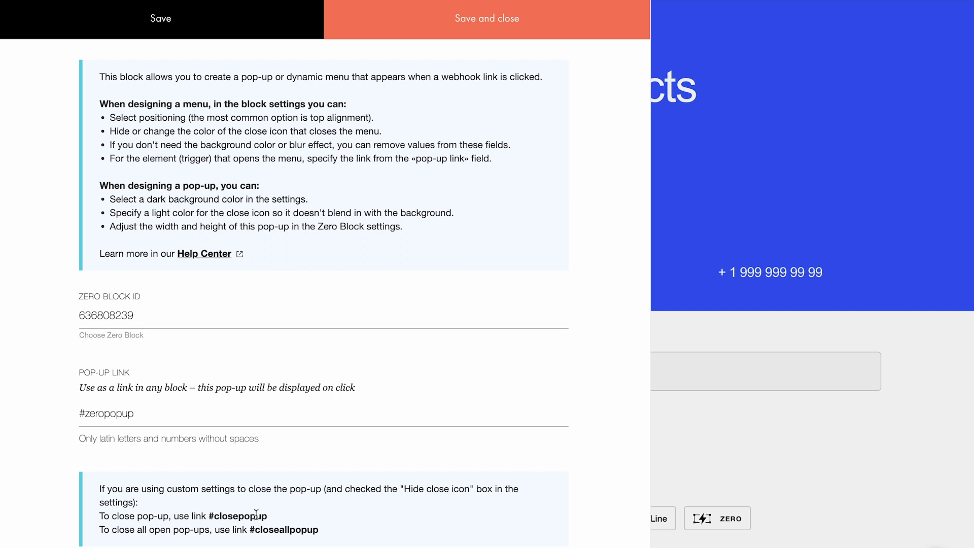
{"action": "left_click_drag", "start_coordinate": [269, 517], "coordinate": [209, 517]}
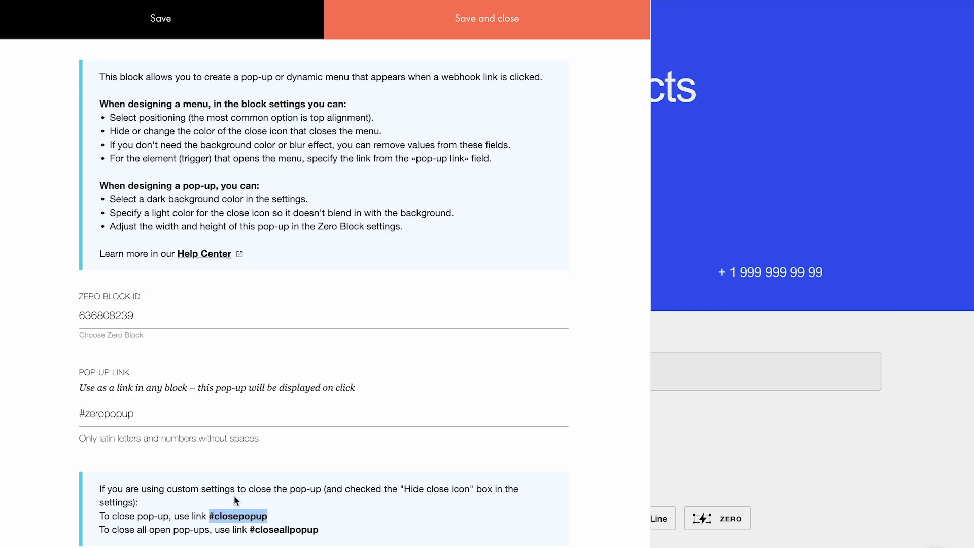
{"action": "left_click", "coordinate": [461, 18]}
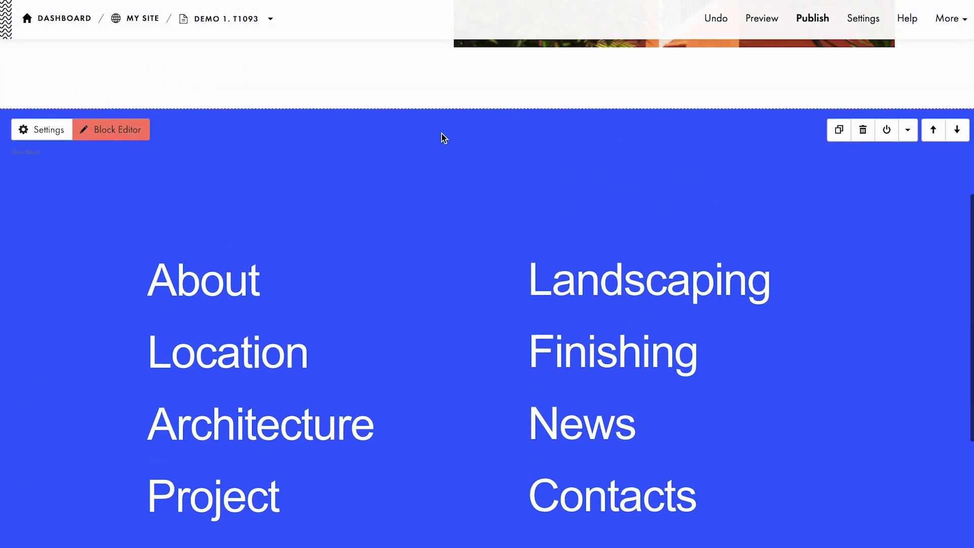
Step: Give the menu's X close icon the link URL #closepopup
{"action": "left_click", "coordinate": [142, 136]}
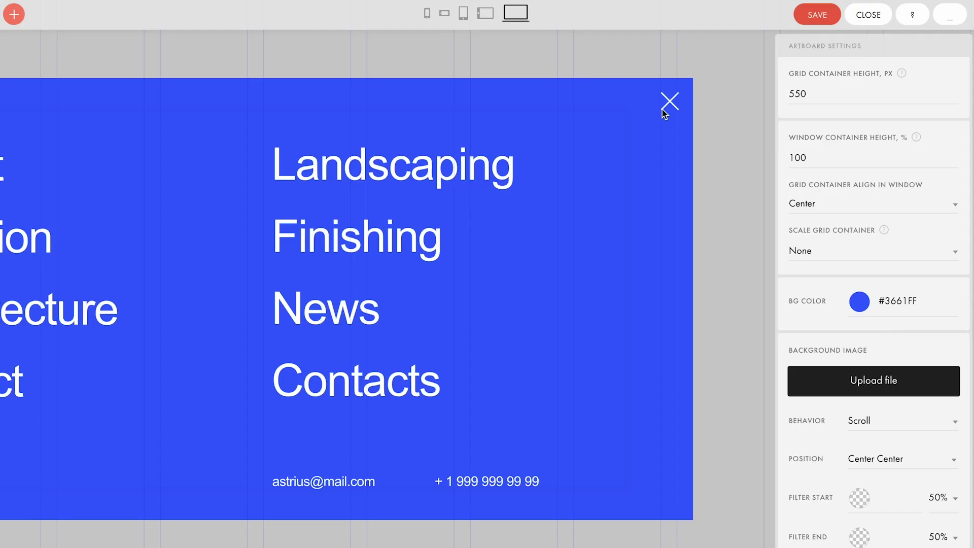
{"action": "left_click", "coordinate": [670, 101]}
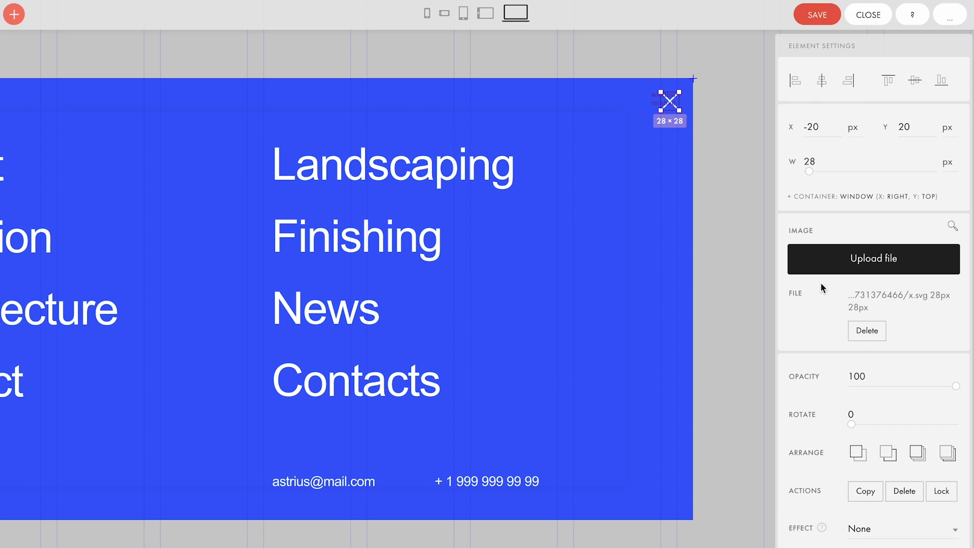
{"action": "scroll", "coordinate": [821, 282], "scroll_direction": "down", "scroll_amount": 7}
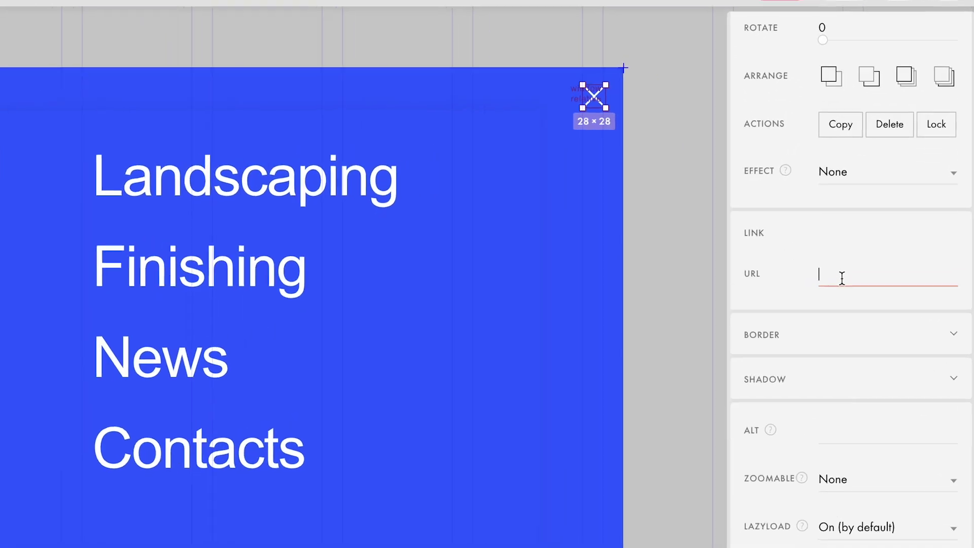
{"action": "type", "text": "#closepopup"}
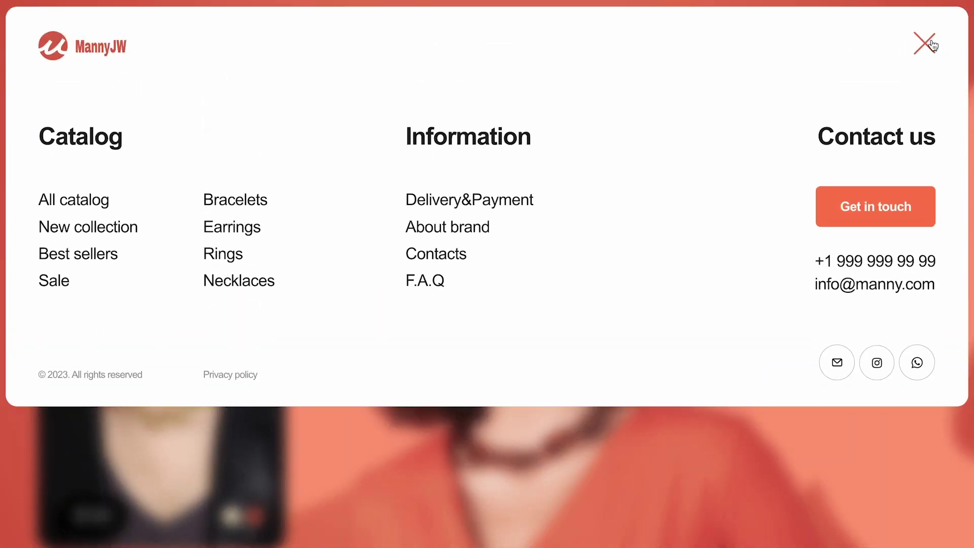
Step: Close the MannyJW half-screen menu pop-up with its X button
{"action": "left_click", "coordinate": [939, 44]}
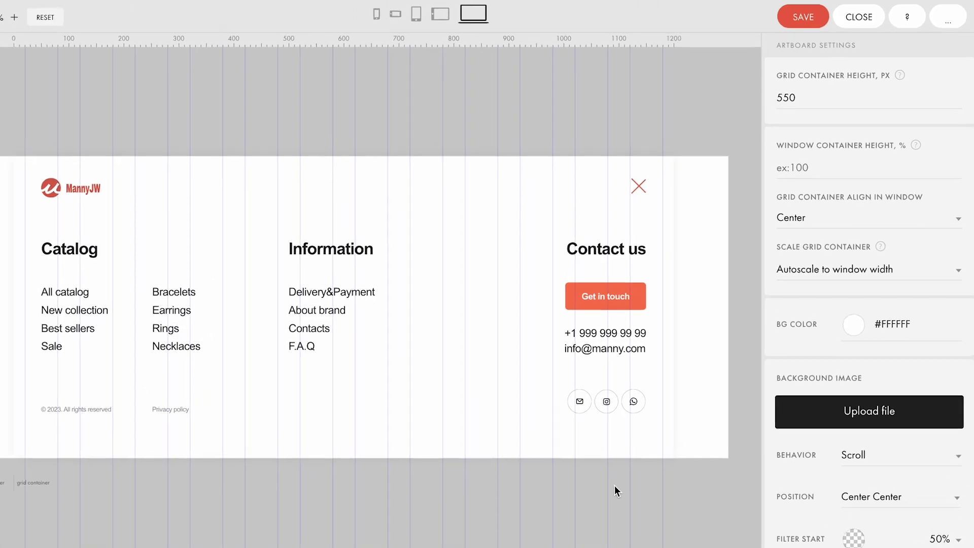
Step: Clear the artboard BG colour so the menu's background is transparent
{"action": "left_click", "coordinate": [917, 396]}
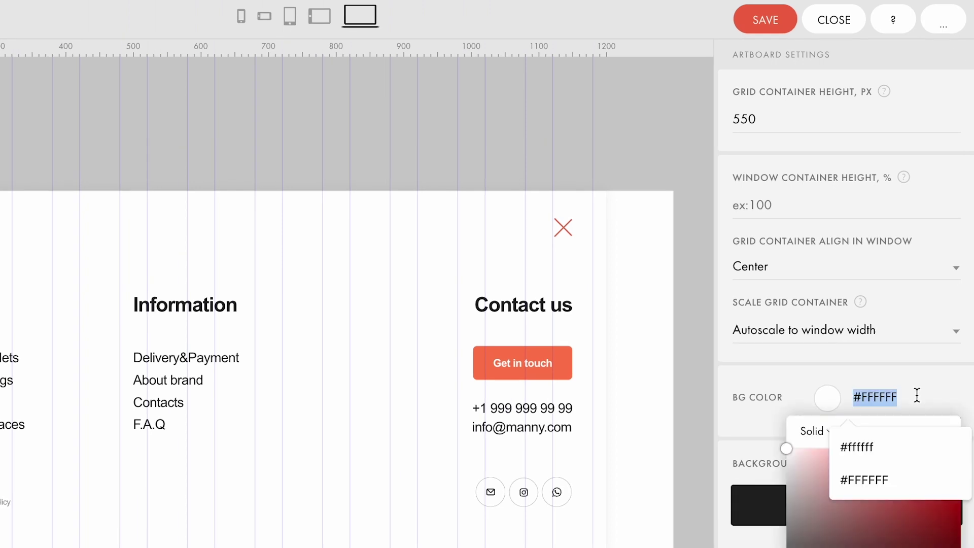
{"action": "key", "text": "BackSpace"}
{"action": "left_click", "coordinate": [918, 384]}
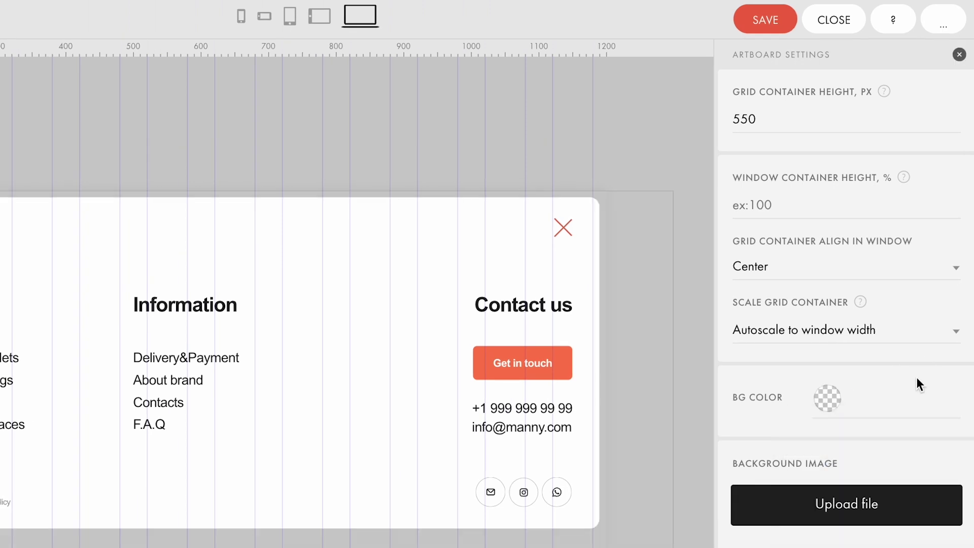
Step: Set the grid container height to 500 px and select the white rounded rectangle
{"action": "double_click", "coordinate": [792, 117]}
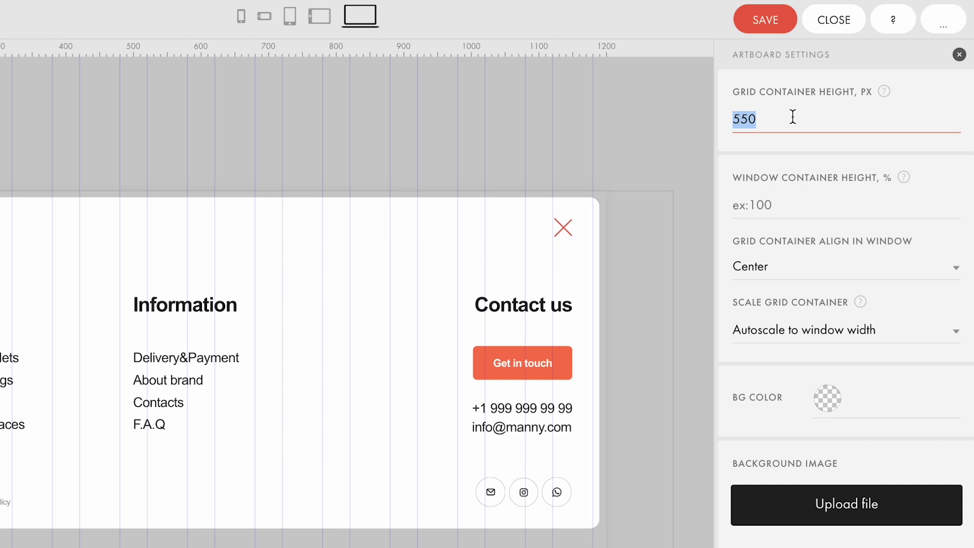
{"action": "type", "text": "500"}
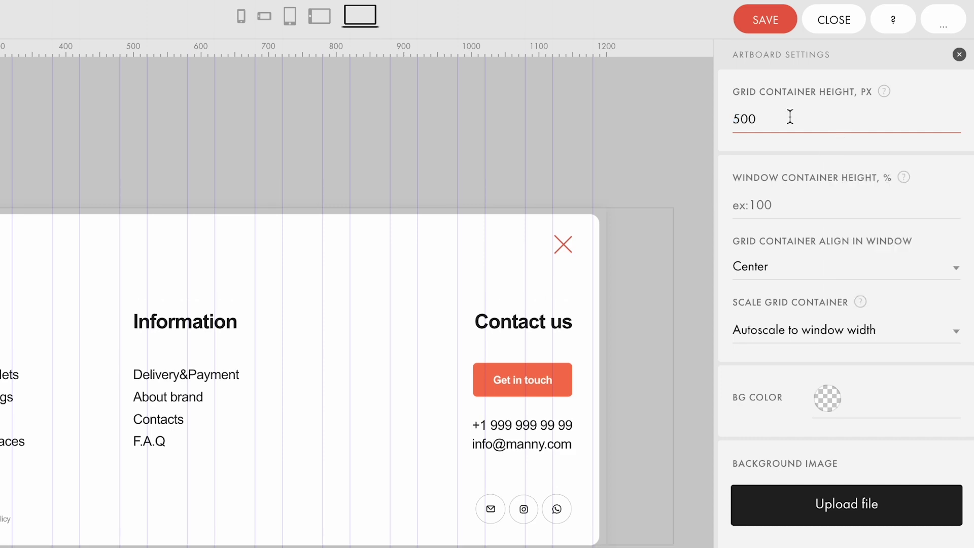
{"action": "left_click", "coordinate": [577, 124]}
{"action": "scroll", "coordinate": [609, 250], "scroll_direction": "up", "scroll_amount": 4}
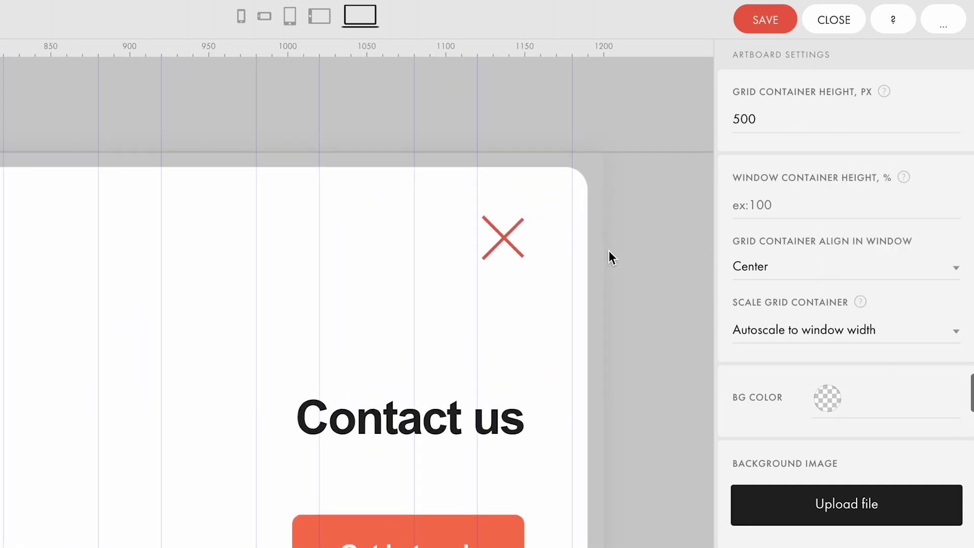
{"action": "left_click", "coordinate": [379, 240]}
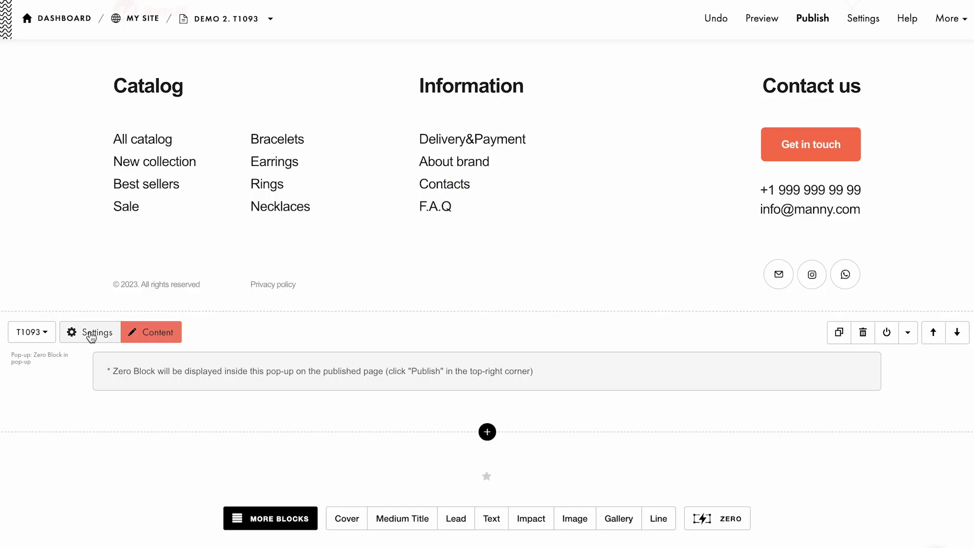
Step: Set the pop-up's background blur to 10px in the block settings
{"action": "left_click", "coordinate": [90, 331]}
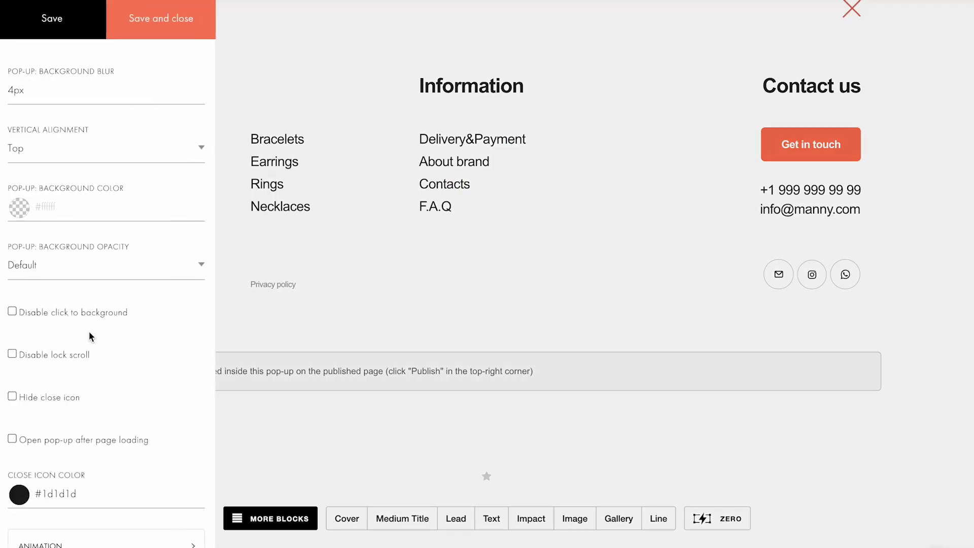
{"action": "left_click", "coordinate": [79, 91]}
{"action": "key", "text": "BackSpace"}
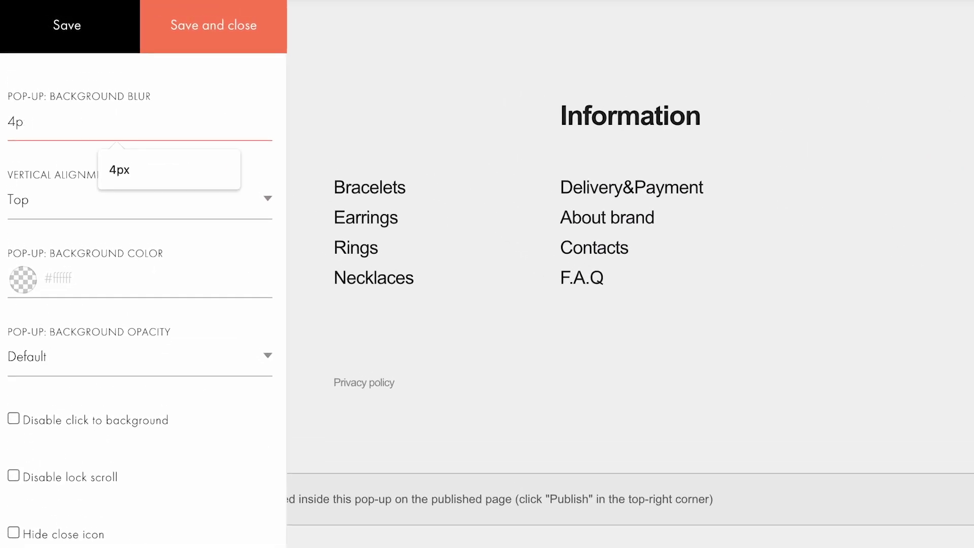
{"action": "key", "text": "BackSpace"}
{"action": "key", "text": "BackSpace"}
{"action": "type", "text": "1"}
{"action": "left_click", "coordinate": [109, 162]}
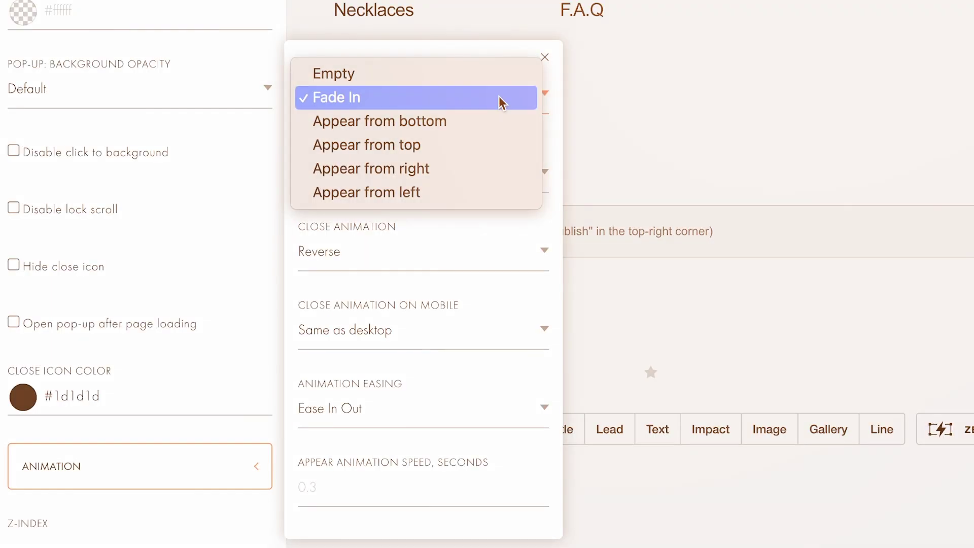
Step: Make the pop-up appear from top with Quart: Ease In Out easing at 0.5 s speed
{"action": "left_click", "coordinate": [490, 147]}
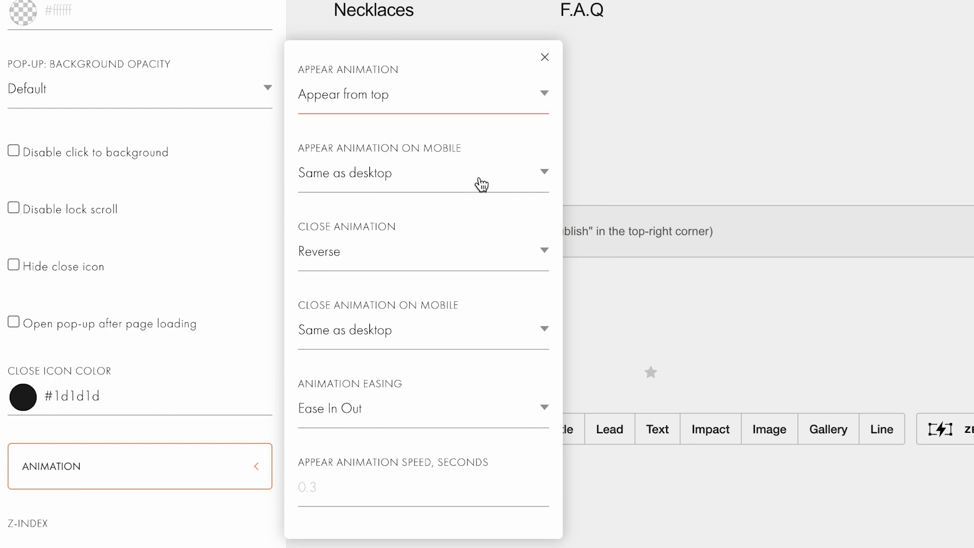
{"action": "left_click", "coordinate": [435, 408]}
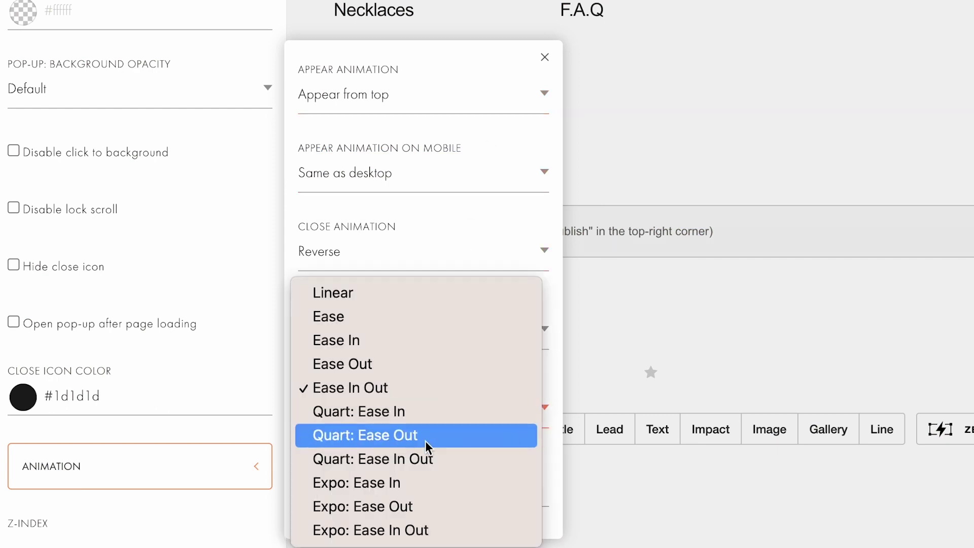
{"action": "left_click", "coordinate": [426, 459]}
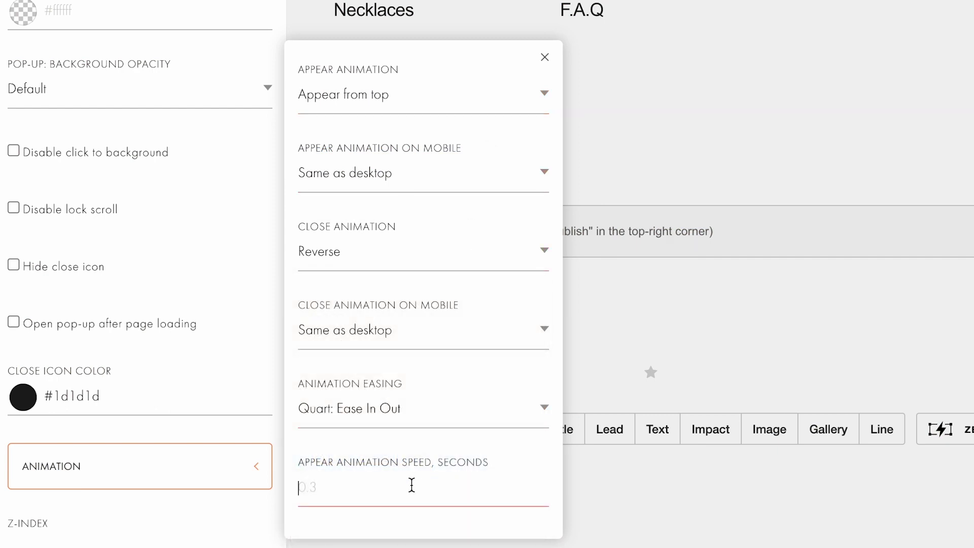
{"action": "type", "text": "0.5"}
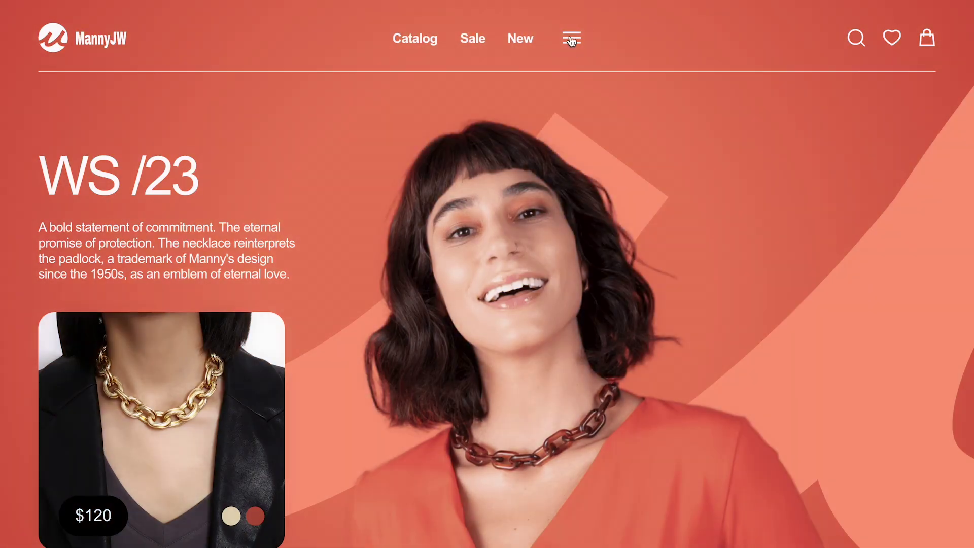
Step: Open and close the ManyJW full-screen menu, then show the B&B Product submenu of Chairs, Tables and Sofas
{"action": "left_click", "coordinate": [572, 39]}
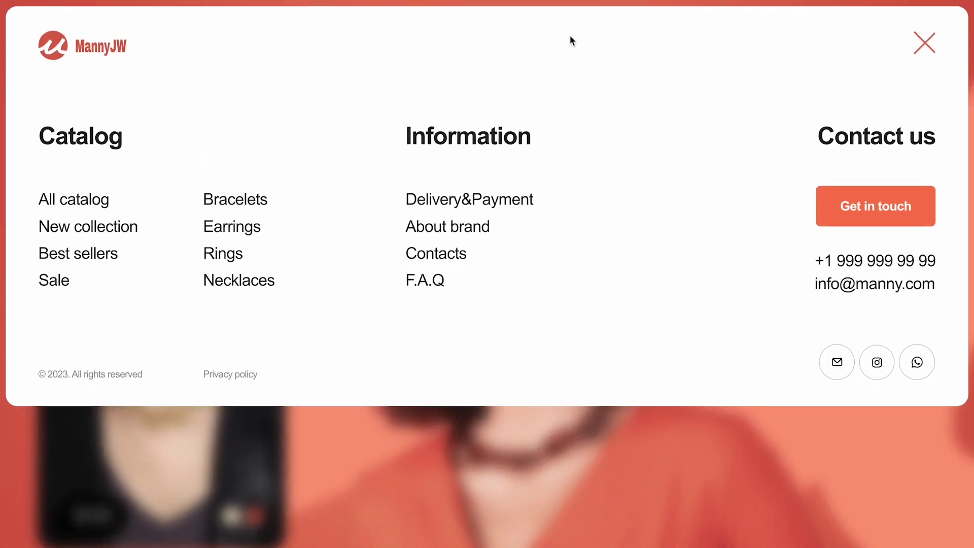
{"action": "left_click", "coordinate": [932, 42]}
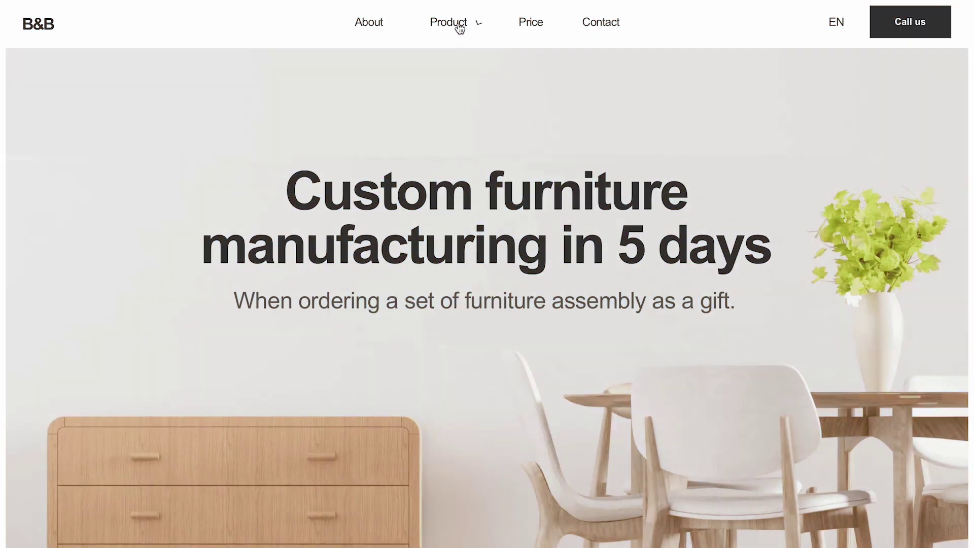
{"action": "left_click", "coordinate": [457, 26]}
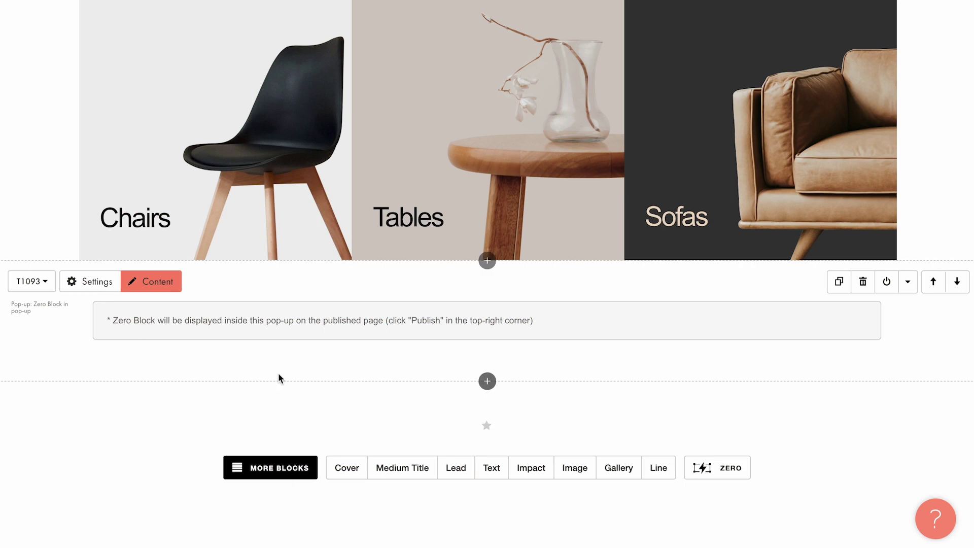
Step: Give the Product pop-up a black #000000 background at 40% opacity
{"action": "left_click", "coordinate": [94, 281]}
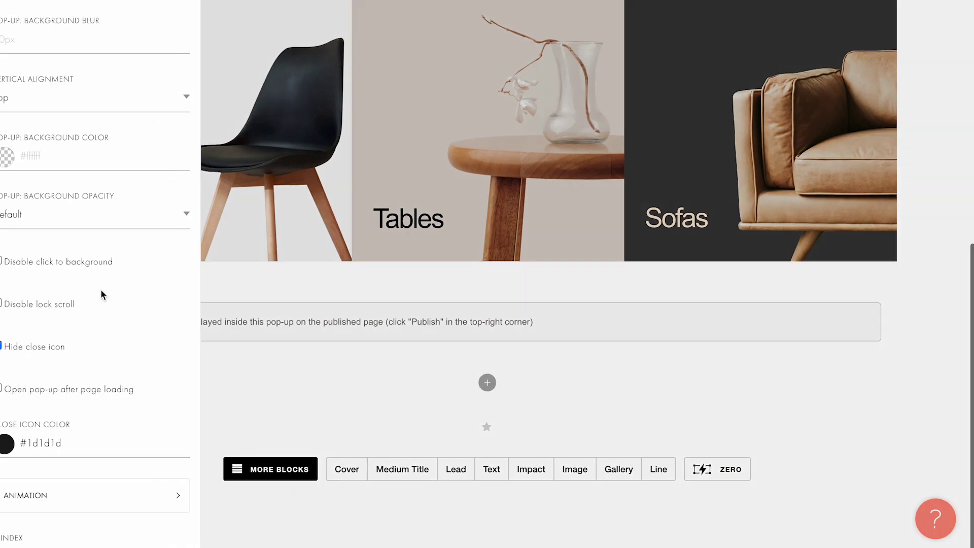
{"action": "left_click", "coordinate": [88, 154]}
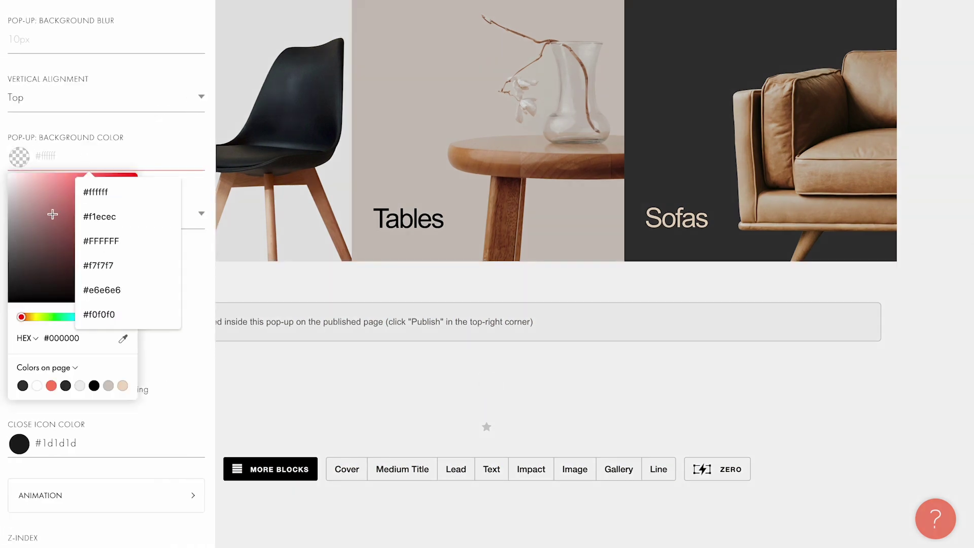
{"action": "left_click_drag", "start_coordinate": [52, 214], "coordinate": [1, 325]}
{"action": "left_click", "coordinate": [150, 256]}
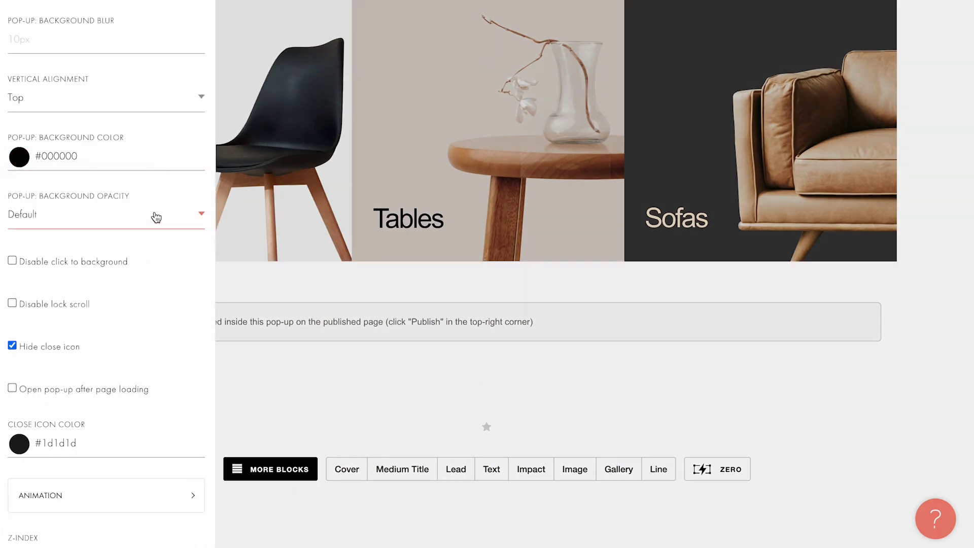
{"action": "left_click", "coordinate": [155, 216]}
{"action": "left_click", "coordinate": [135, 341]}
Step: Set the pop-up animation to Appear from top with Quart: Ease In Out easing
{"action": "left_click", "coordinate": [82, 503]}
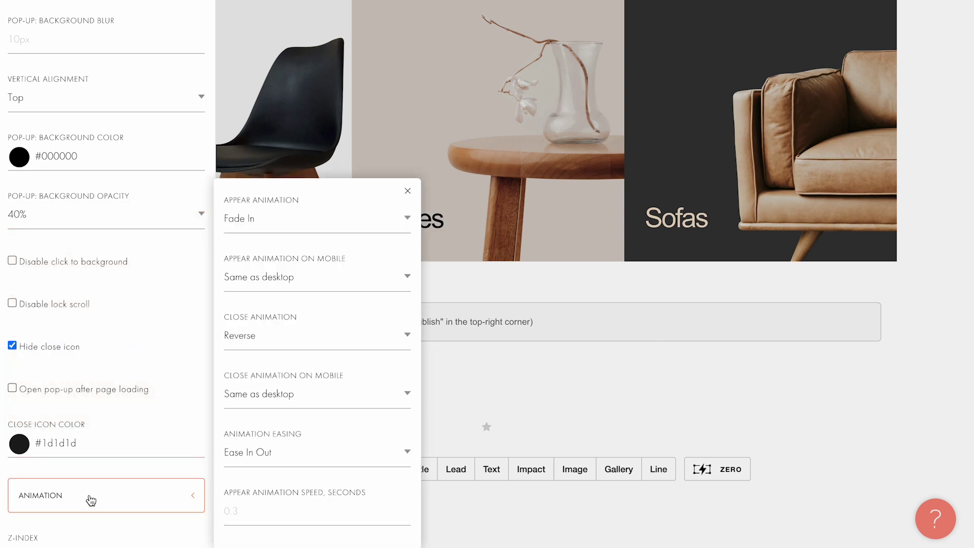
{"action": "left_click", "coordinate": [332, 230]}
{"action": "left_click", "coordinate": [323, 255]}
{"action": "left_click", "coordinate": [281, 447]}
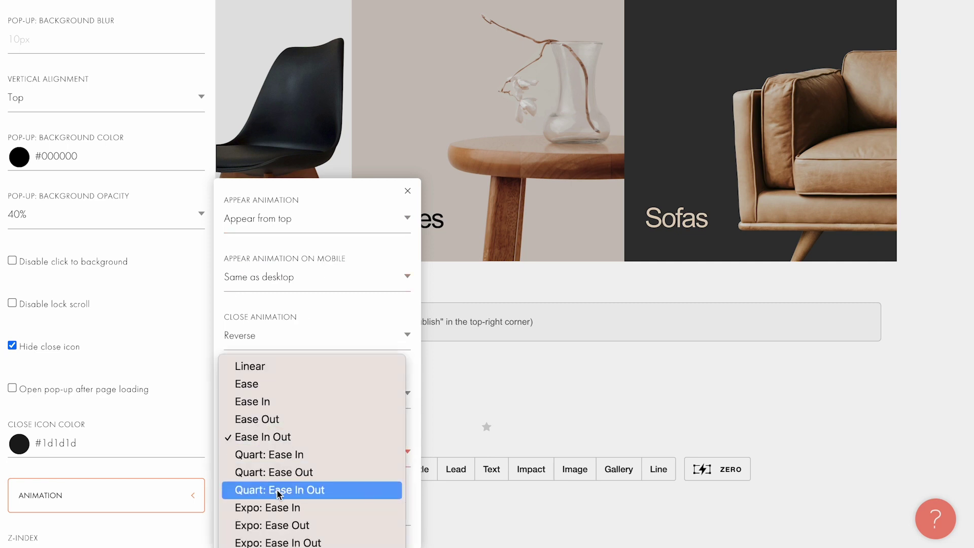
{"action": "left_click", "coordinate": [279, 490]}
{"action": "left_click", "coordinate": [275, 510]}
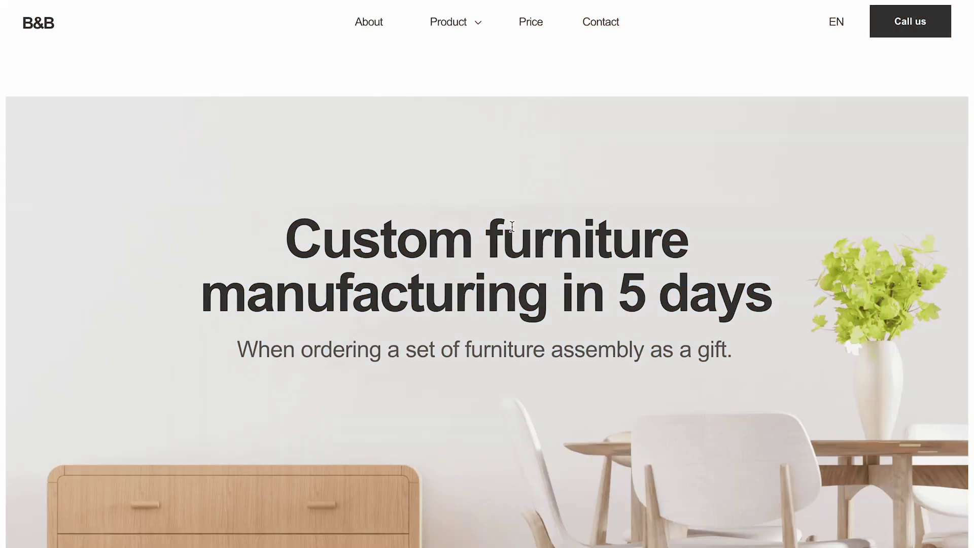
Step: Open the B&B Product mega-panel on the published page, close it, and reopen it
{"action": "left_click", "coordinate": [465, 28]}
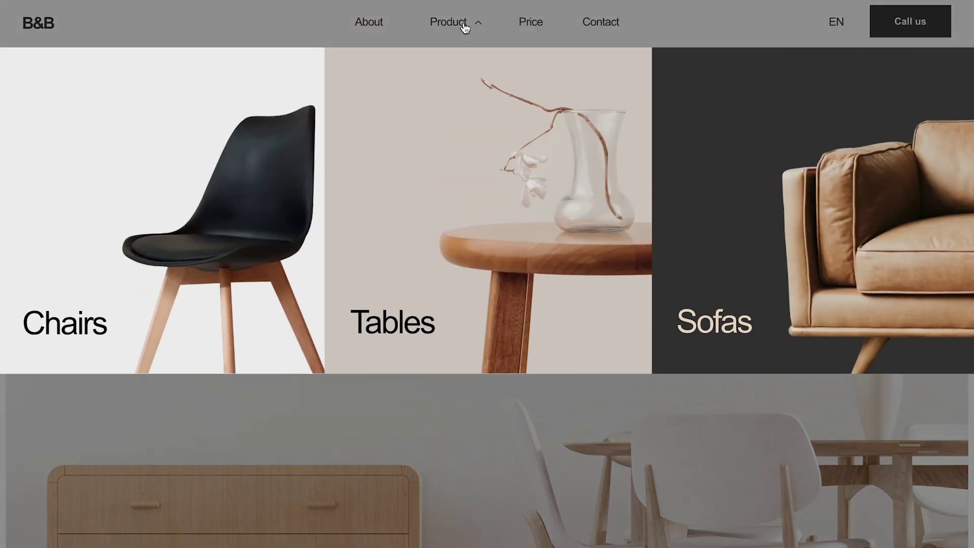
{"action": "left_click", "coordinate": [465, 28]}
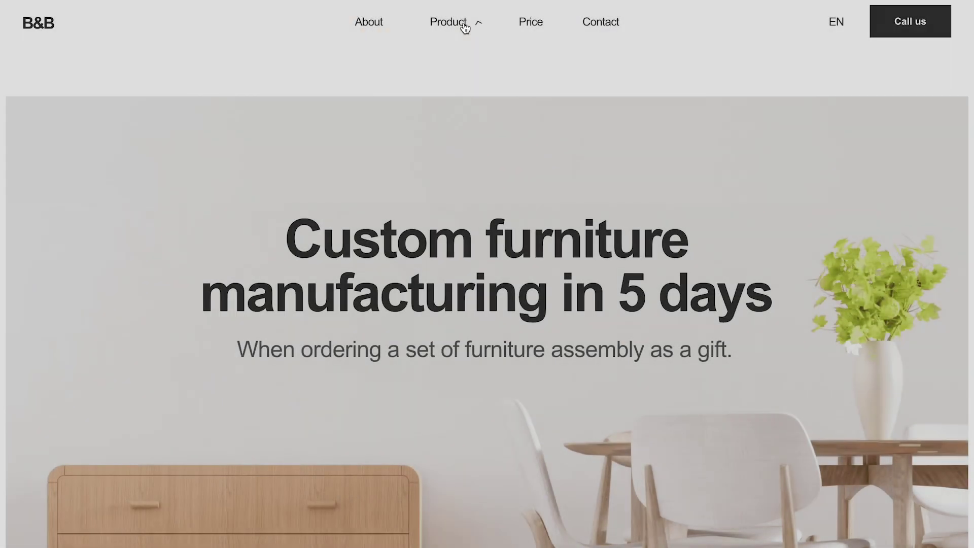
{"action": "left_click", "coordinate": [465, 28]}
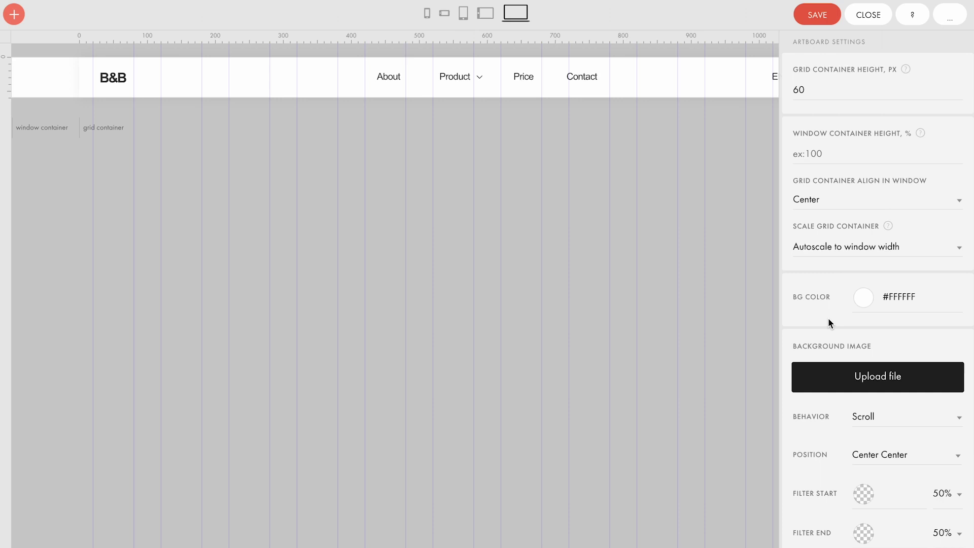
Step: Set the B&B header Zero Block's overflow to Visible and z-index to 9999, then save and close
{"action": "scroll", "coordinate": [828, 320], "scroll_direction": "down", "scroll_amount": 2}
{"action": "left_click", "coordinate": [851, 516]}
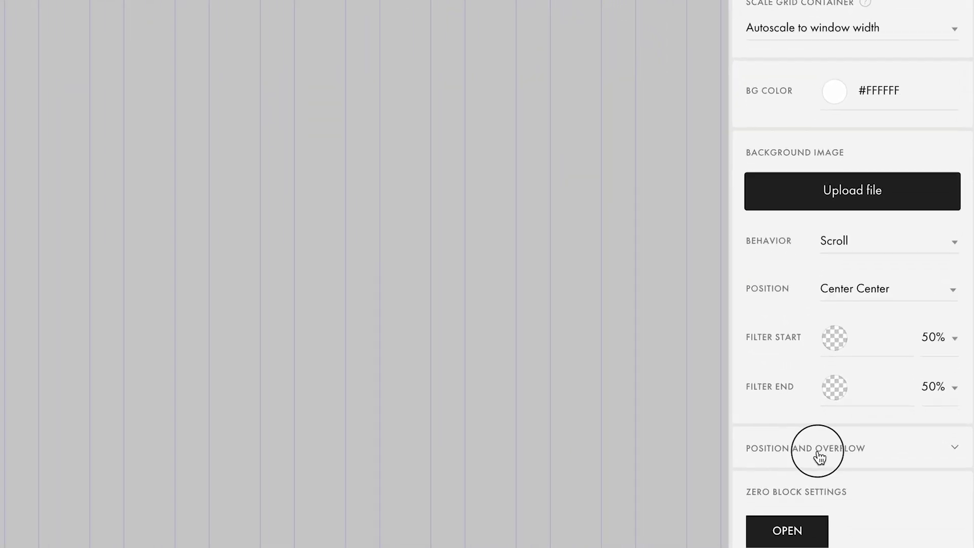
{"action": "scroll", "coordinate": [806, 430], "scroll_direction": "down", "scroll_amount": 3}
{"action": "left_click", "coordinate": [836, 366]}
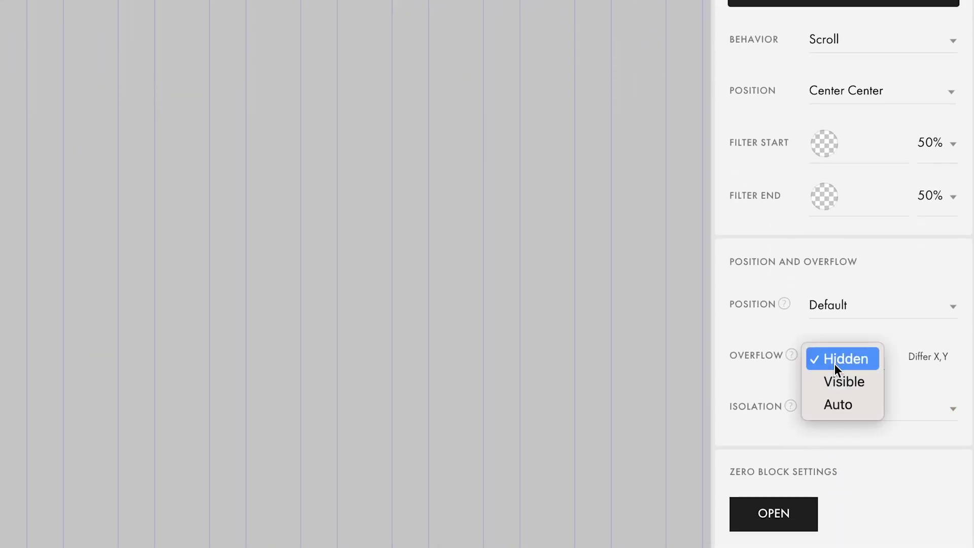
{"action": "left_click", "coordinate": [836, 381]}
{"action": "left_click", "coordinate": [830, 462]}
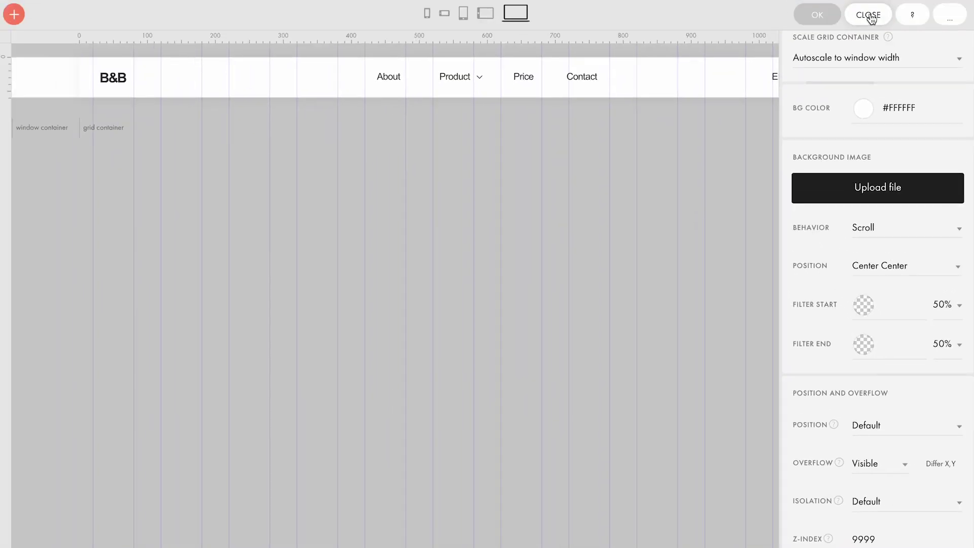
{"action": "left_click", "coordinate": [869, 15]}
Step: Set the T1093 Product pop-up's z-index to 9998 and check the Product menu live
{"action": "scroll", "coordinate": [625, 184], "scroll_direction": "down", "scroll_amount": 10}
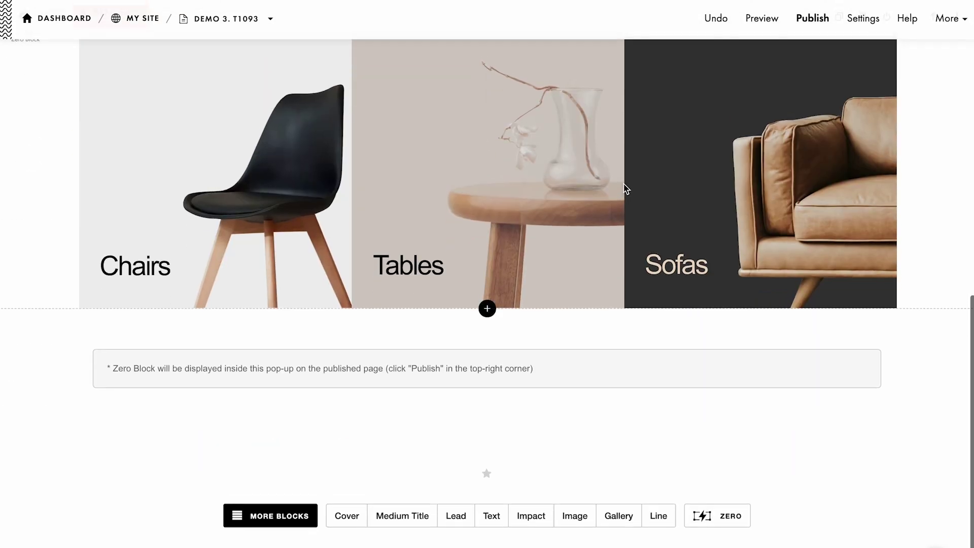
{"action": "mouse_move", "coordinate": [235, 337]}
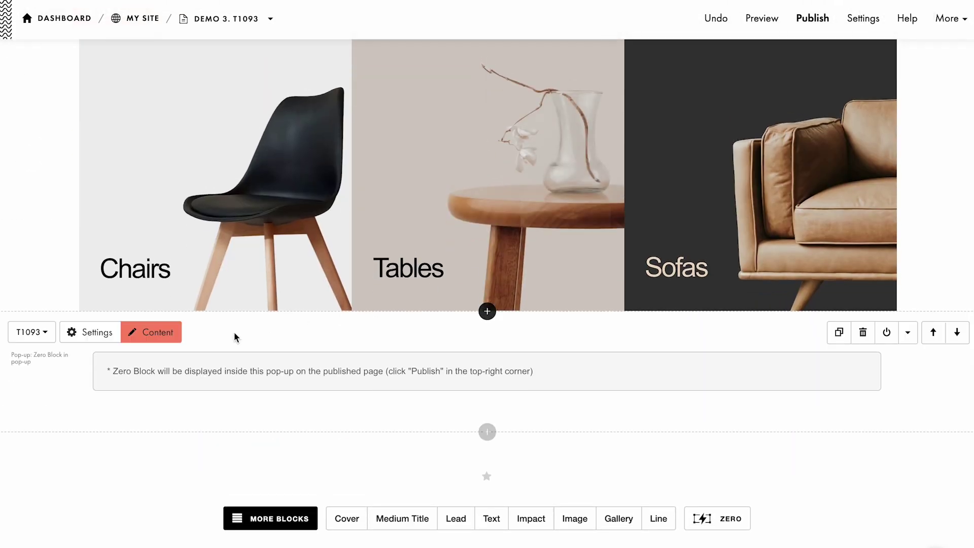
{"action": "left_click", "coordinate": [97, 332]}
{"action": "scroll", "coordinate": [102, 337], "scroll_direction": "down", "scroll_amount": 5}
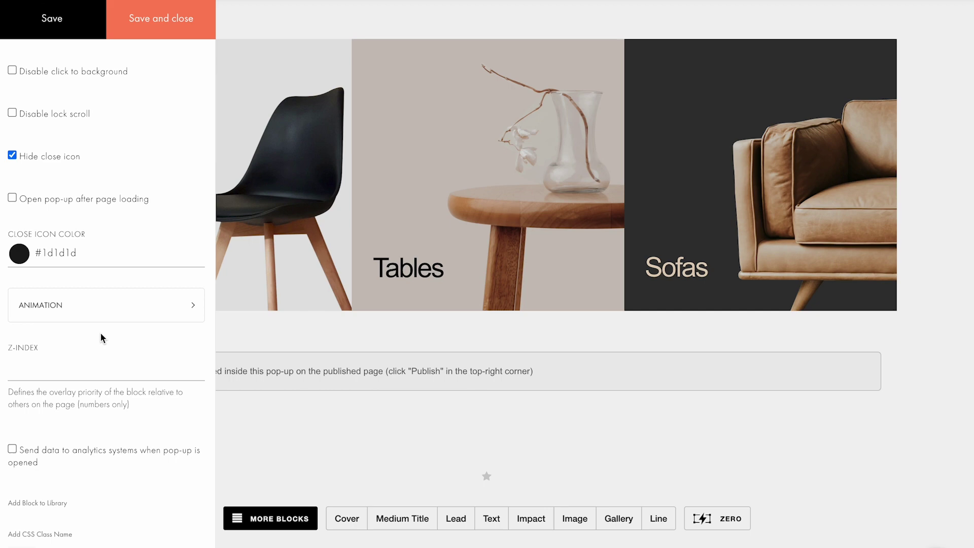
{"action": "left_click", "coordinate": [72, 361]}
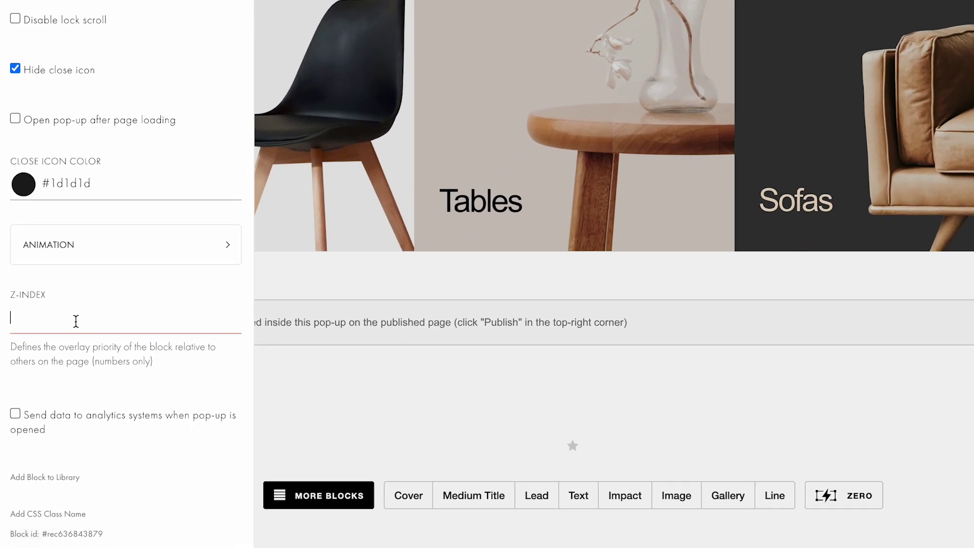
{"action": "type", "text": "9998"}
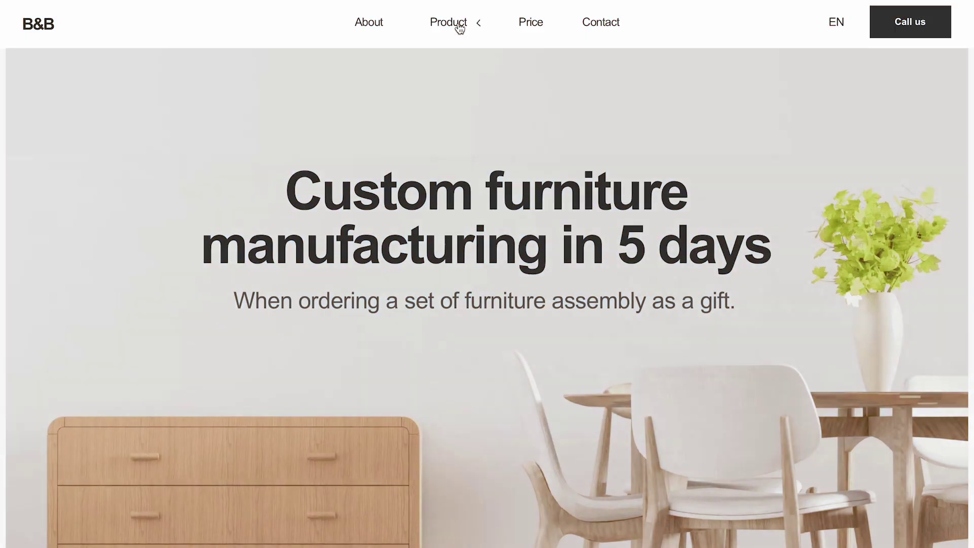
{"action": "left_click", "coordinate": [457, 26]}
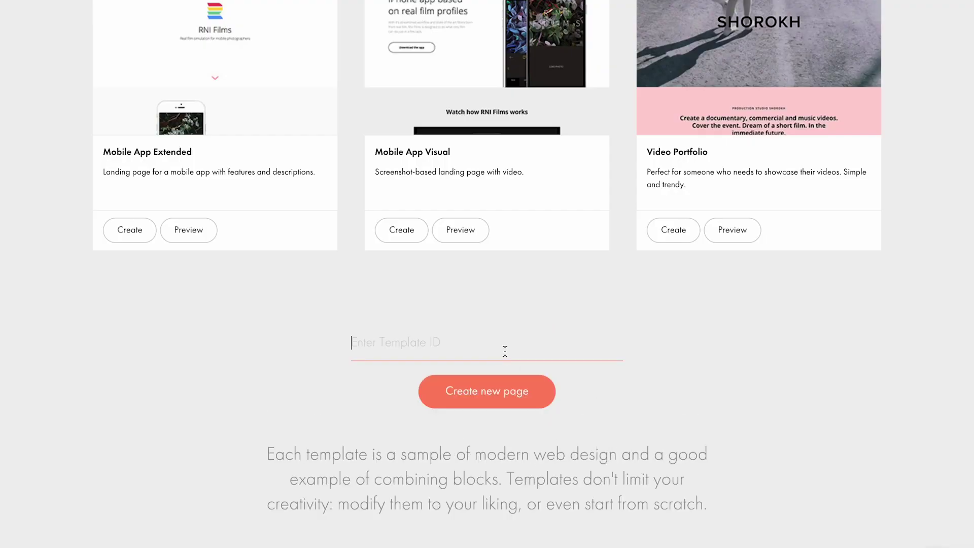
Step: Create the new page 'Copy of 1 Demo. T1093' from the entered T1093 template ID
{"action": "left_click", "coordinate": [495, 401]}
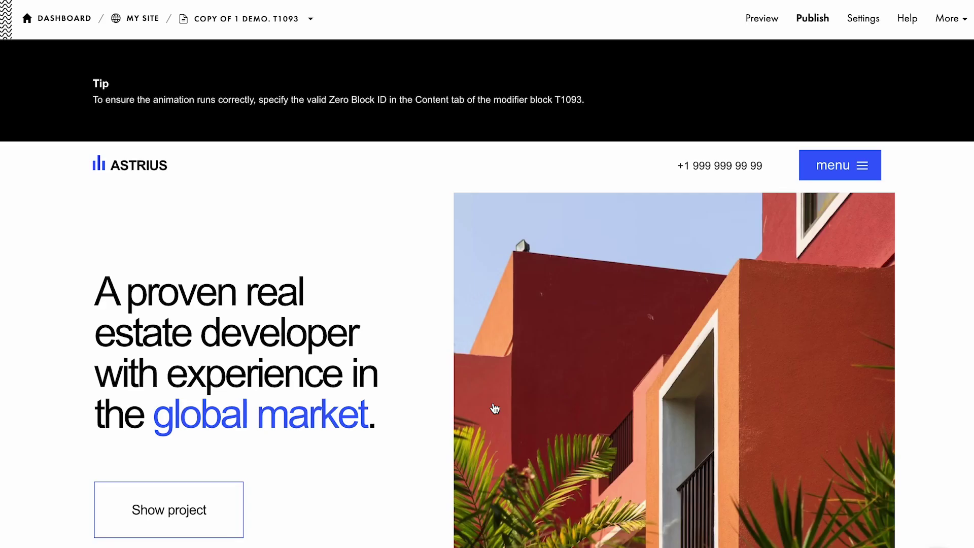